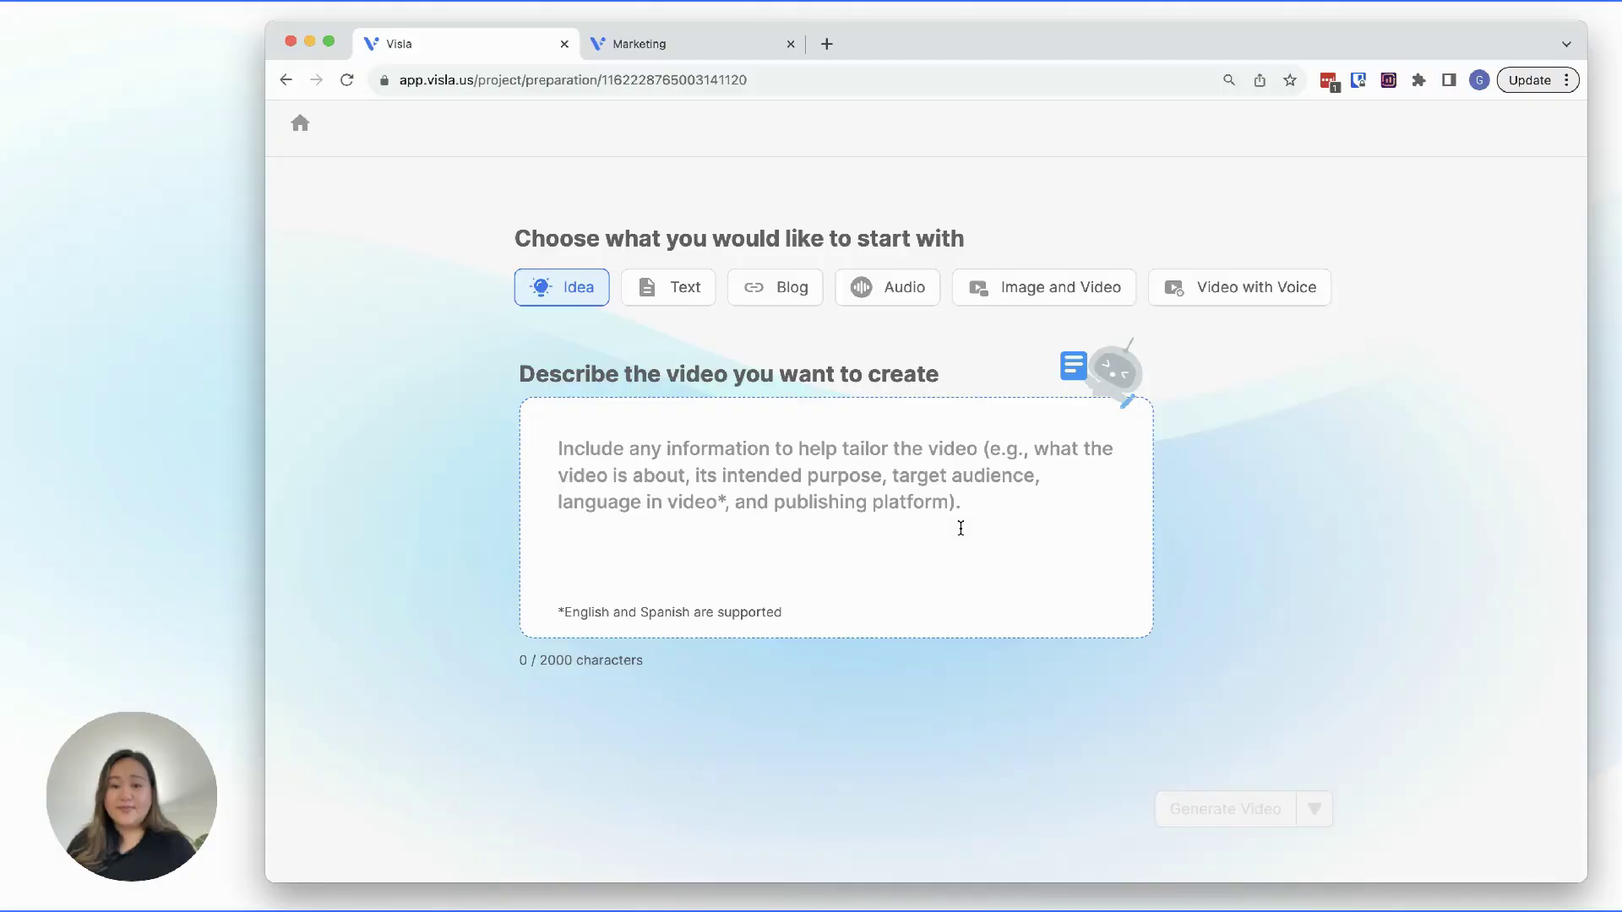
Step: Show Visla's 'Enhance Your Marketing Impact' page (visla.us/marketing) in the Marketing browser tab
{"action": "type", "text": "Create a video for Visla's website page about how marketing teams can benefit from using Visla. The video should be less than 3 minutes, and highlight the benefits and use cases for using Visla - a video creation platform. The video should be professional and exciting."}
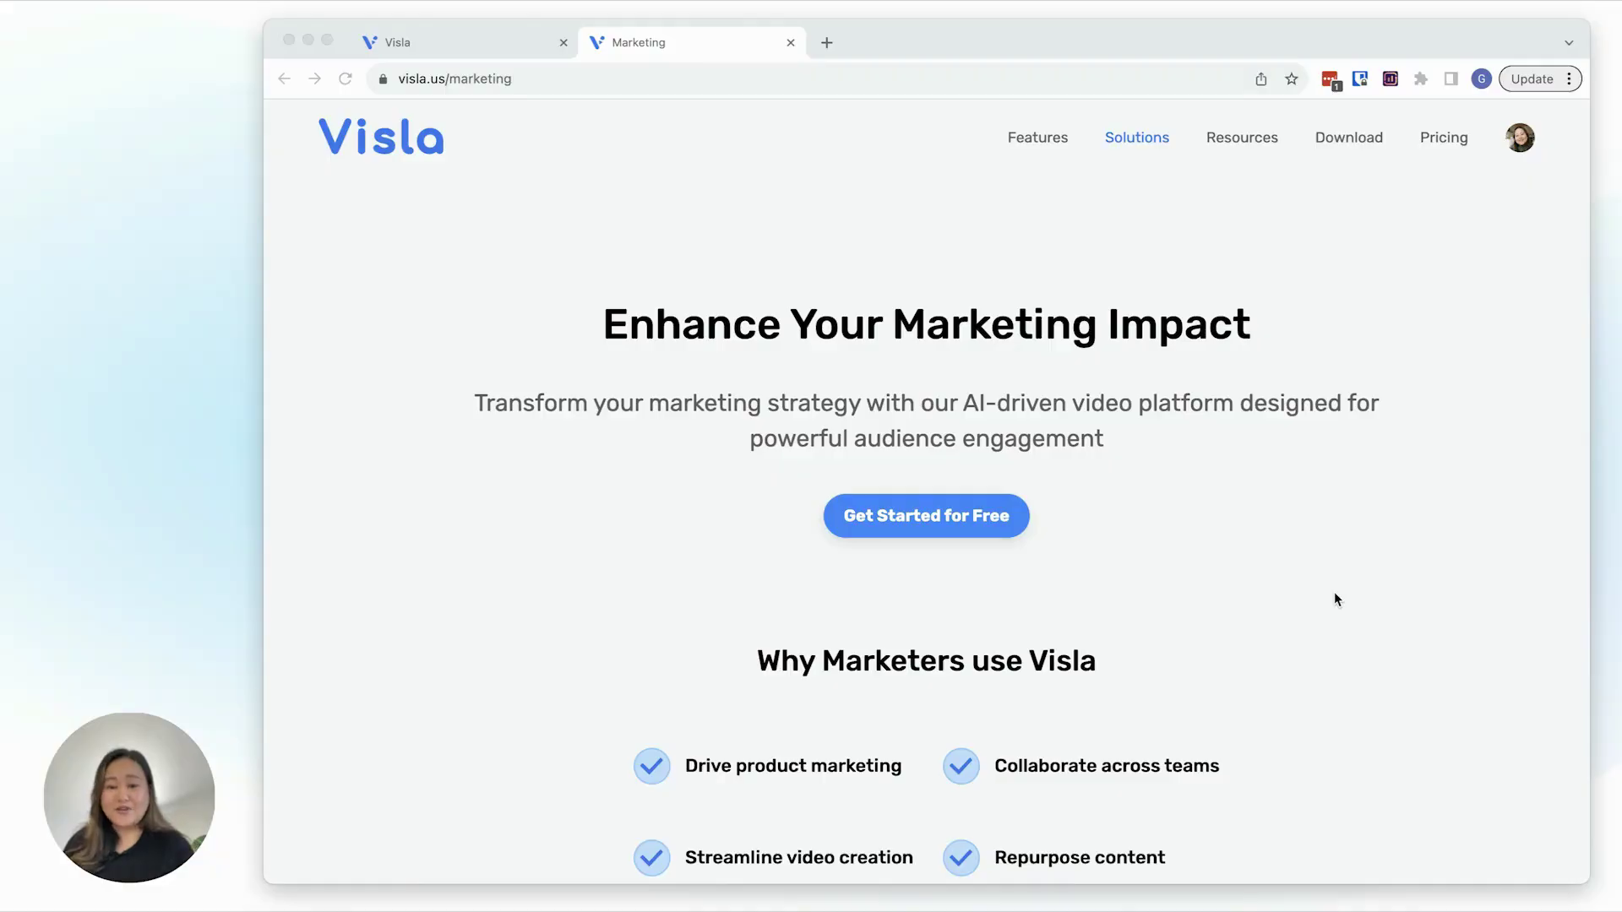
Step: Return to the Visla tab and start a new video using the Idea input with an empty description
{"action": "scroll", "coordinate": [1335, 593], "scroll_direction": "down", "scroll_amount": 6}
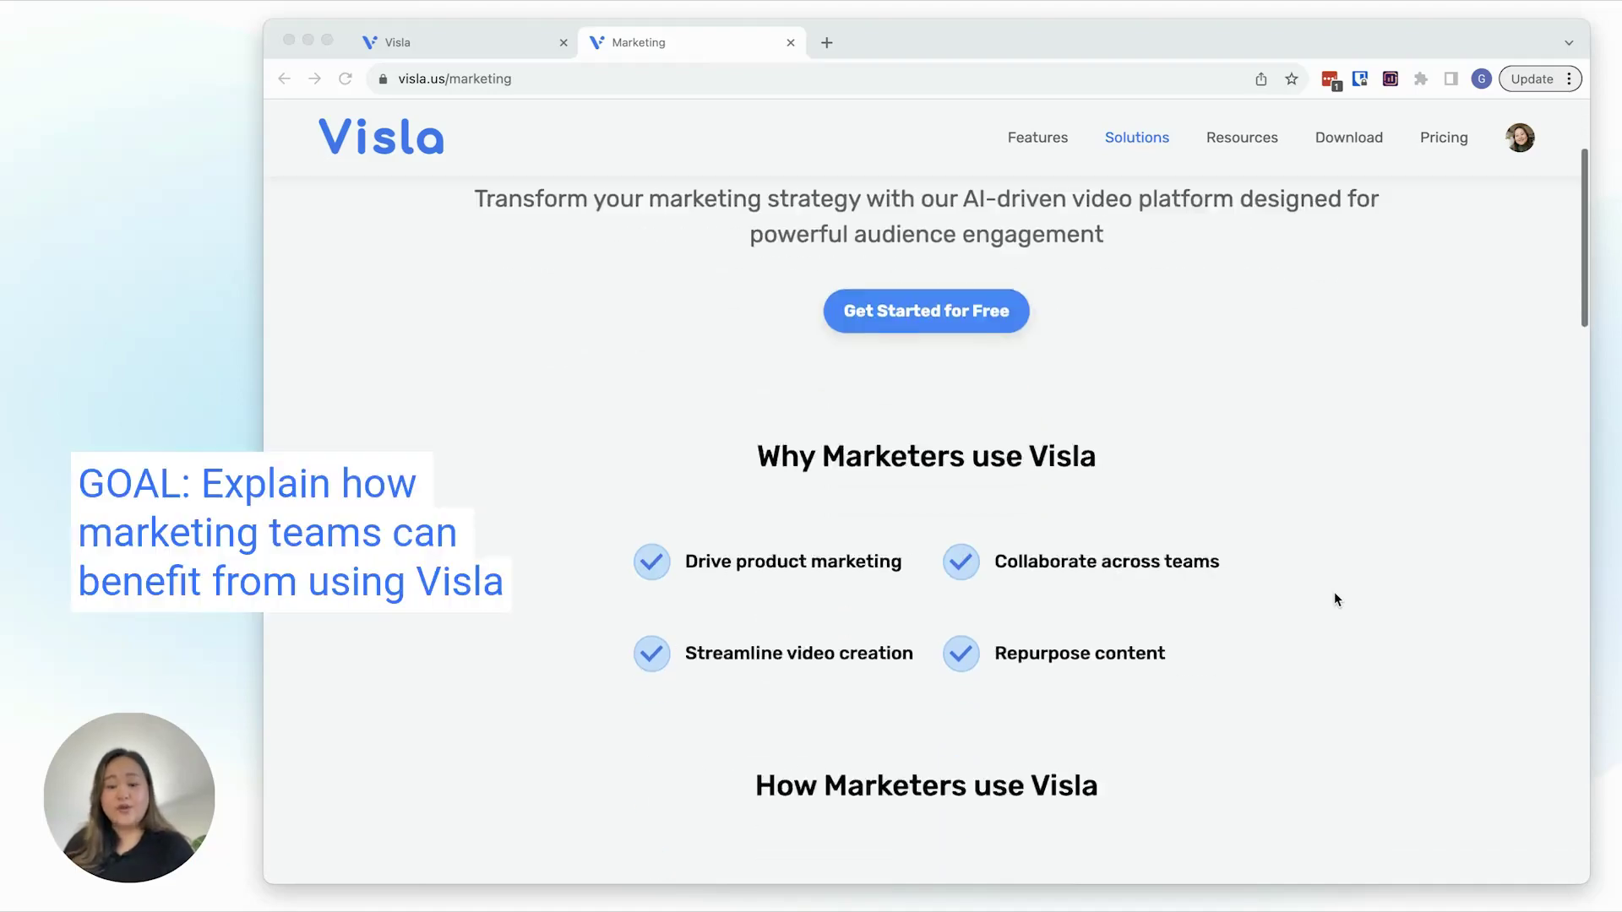
{"action": "scroll", "coordinate": [1335, 598], "scroll_direction": "down", "scroll_amount": 8}
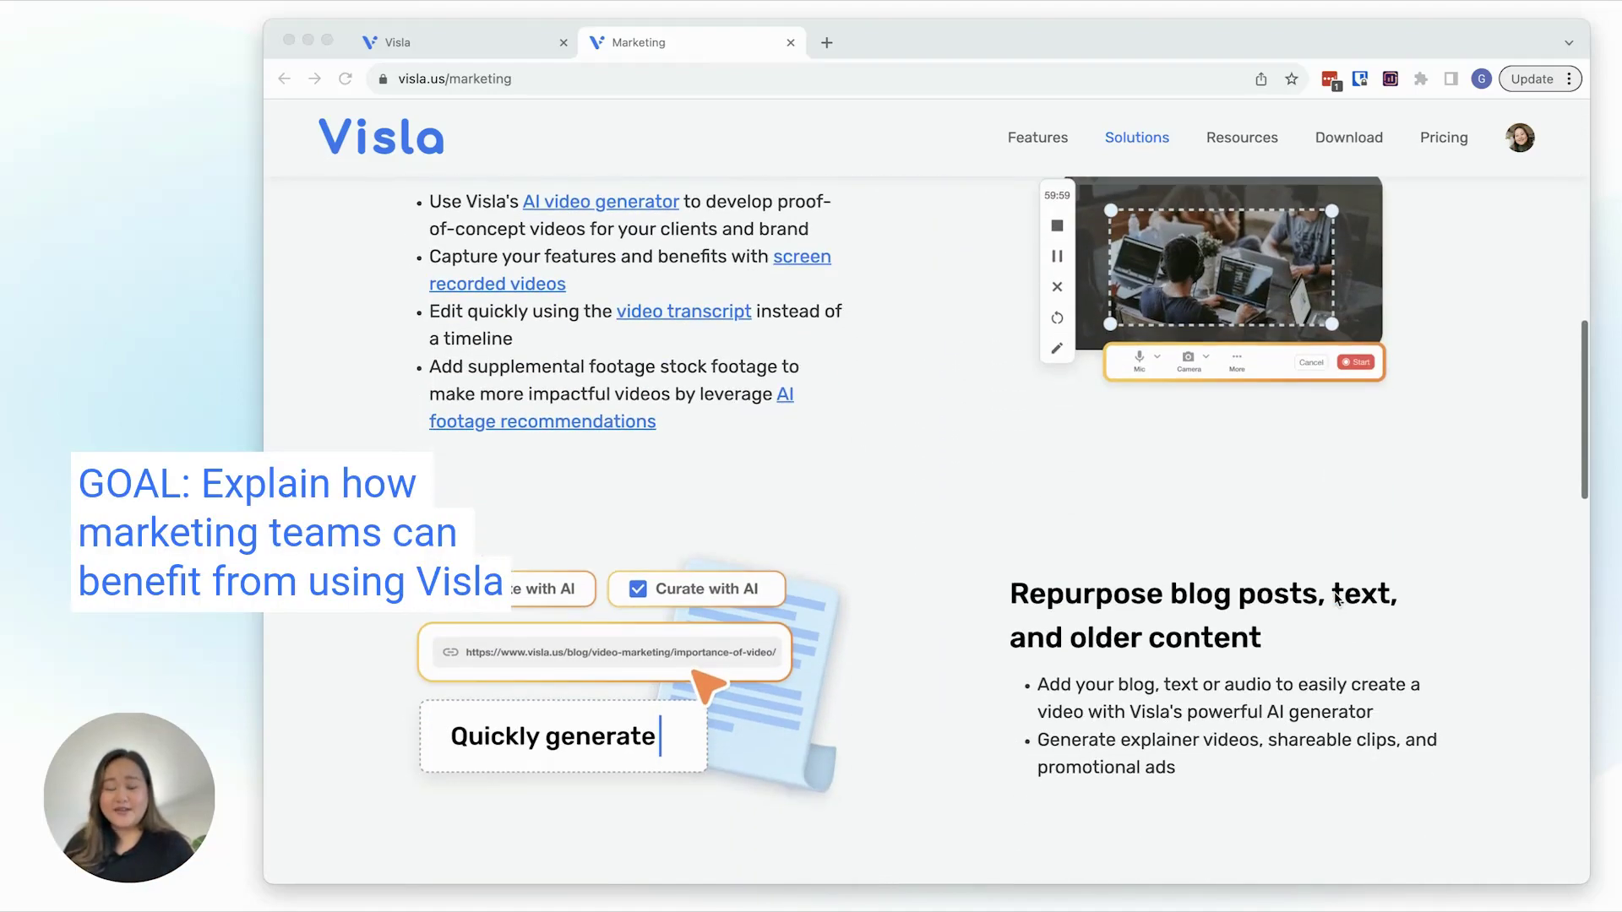
{"action": "left_click", "coordinate": [425, 43]}
{"action": "left_click", "coordinate": [728, 313]}
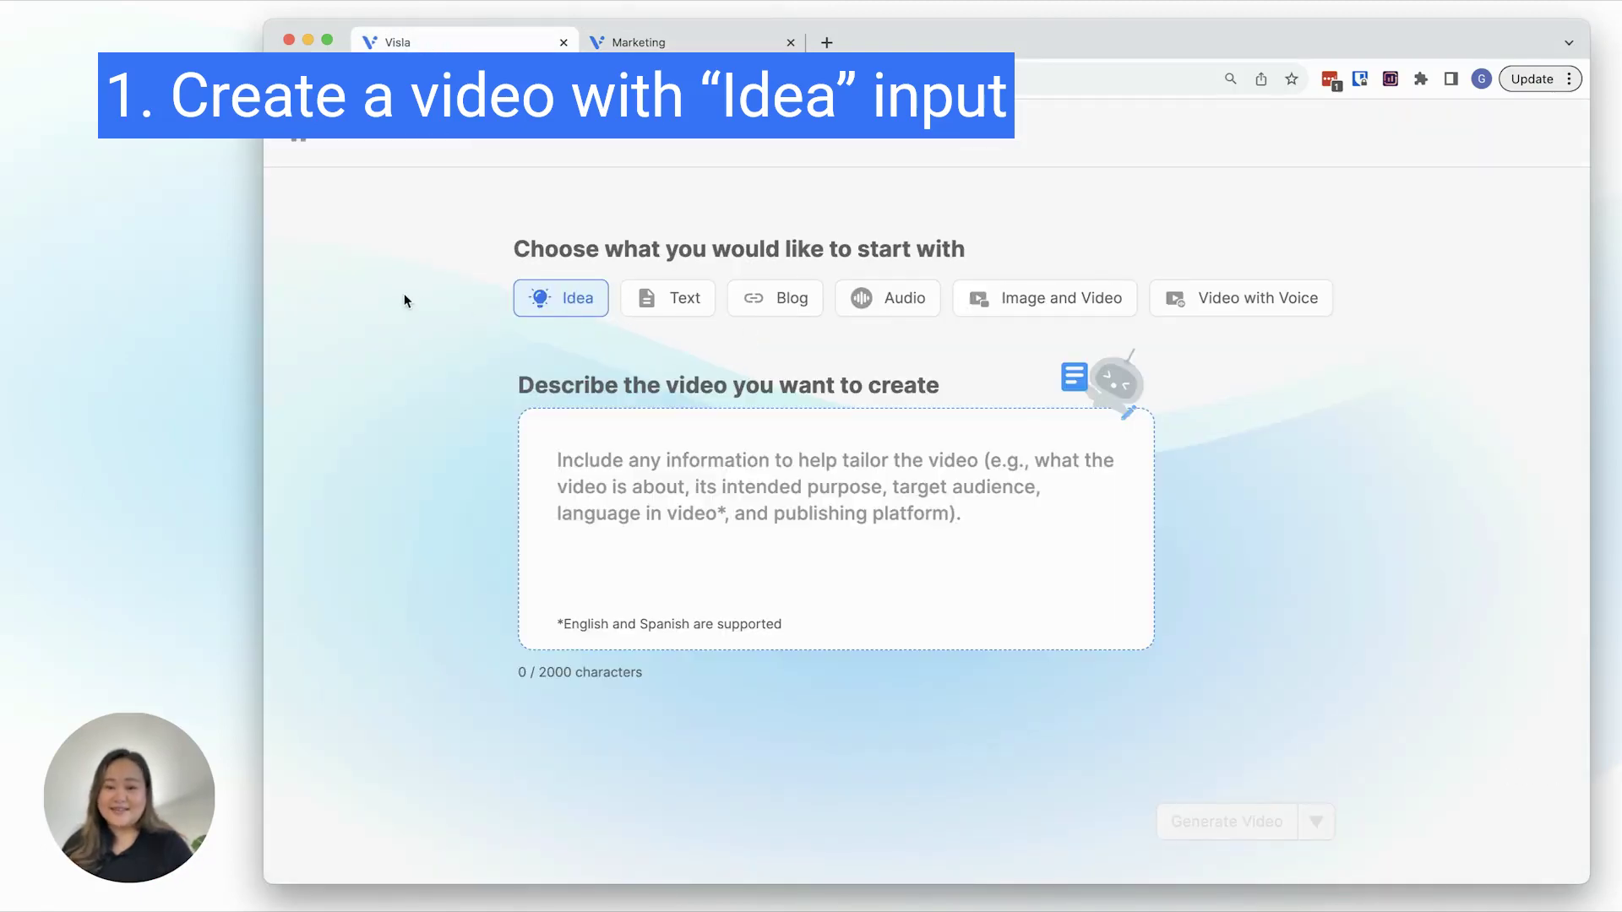
{"action": "scroll", "coordinate": [845, 490], "scroll_direction": "down", "scroll_amount": 1}
Step: Paste the marketing video brief covering purpose, length, content and tone into the description box
{"action": "left_click", "coordinate": [918, 494]}
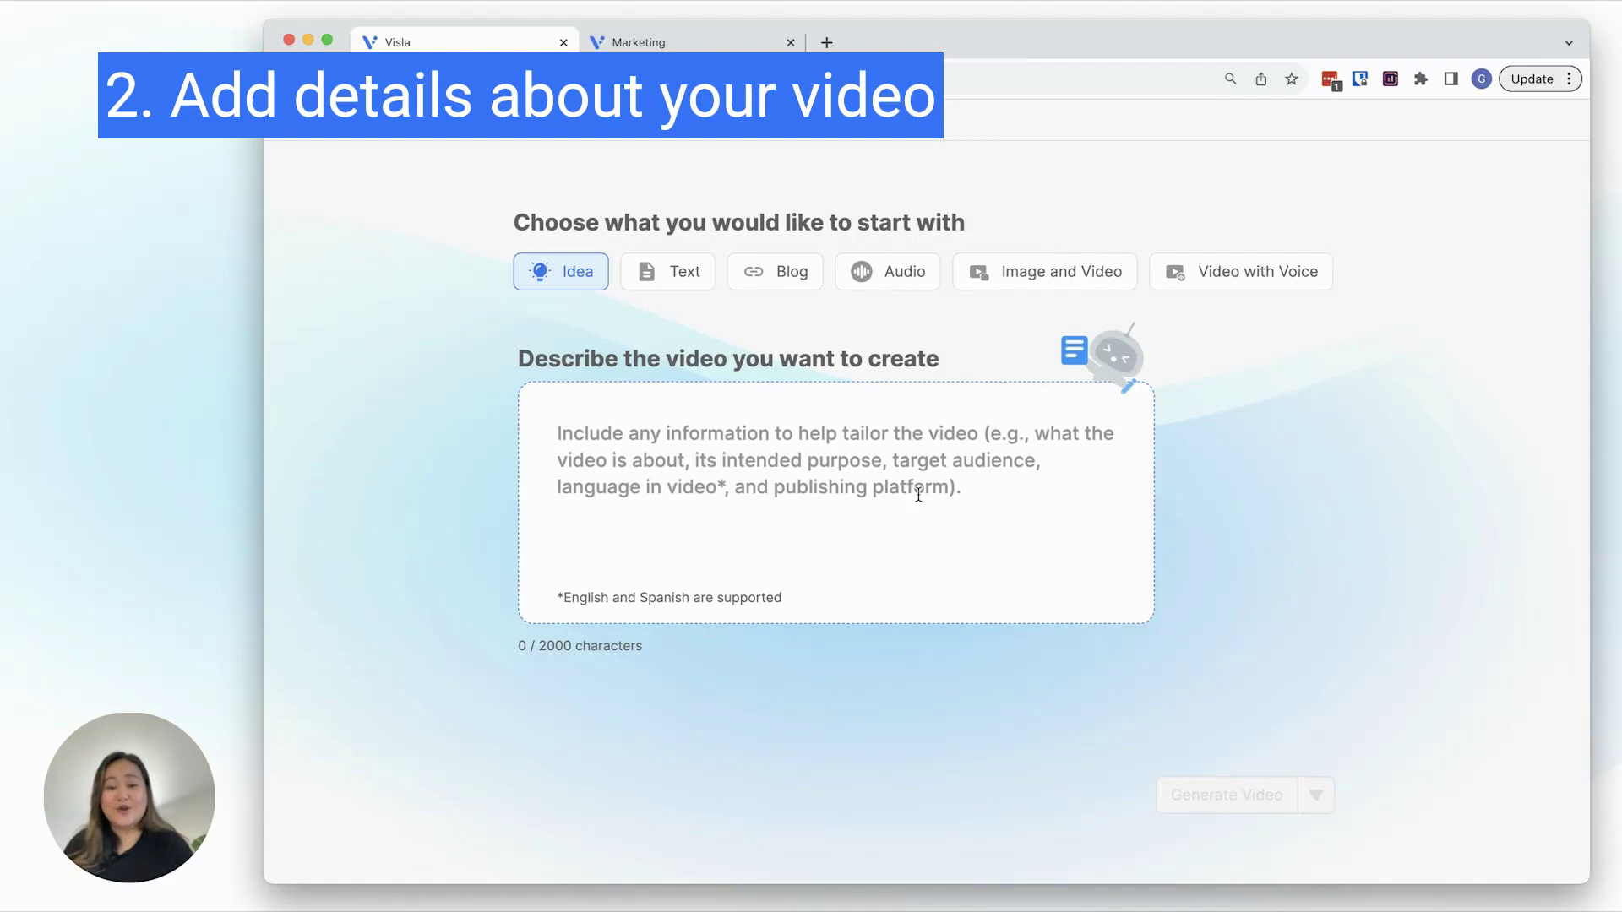
{"action": "type", "text": "Create a video for Visla's website page about how marketing teams can benefit from using Visla. The video should be less than 1 minutes, and highlight the benefits and use cases for using Visla - a video creation platform. The video should be professional and exciting."}
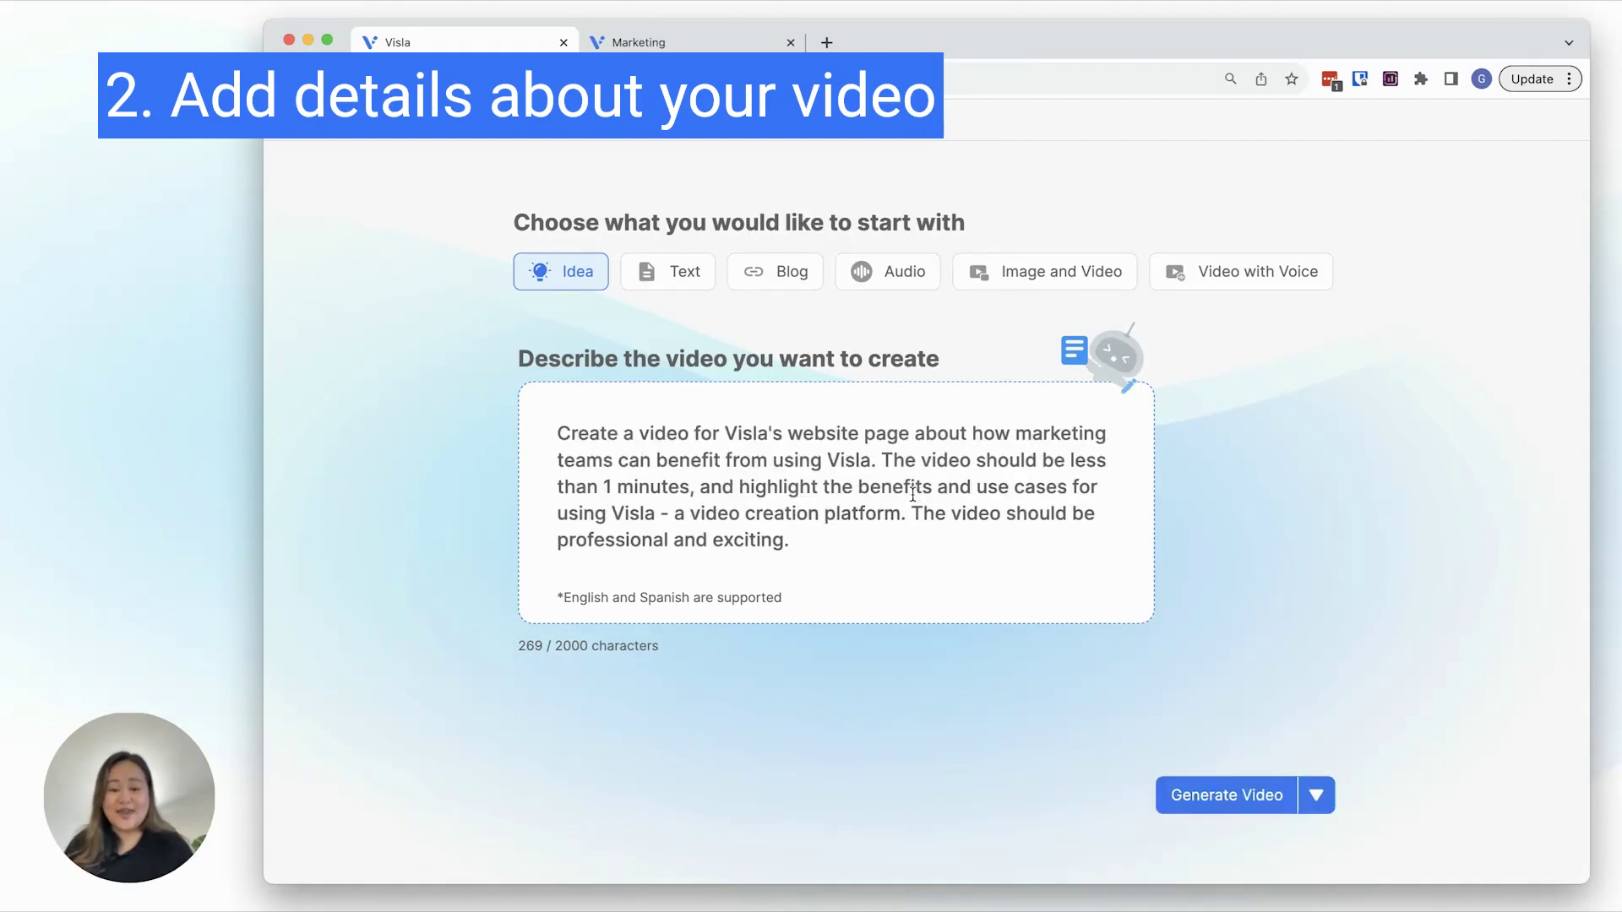
{"action": "left_click_drag", "start_coordinate": [655, 436], "coordinate": [837, 463]}
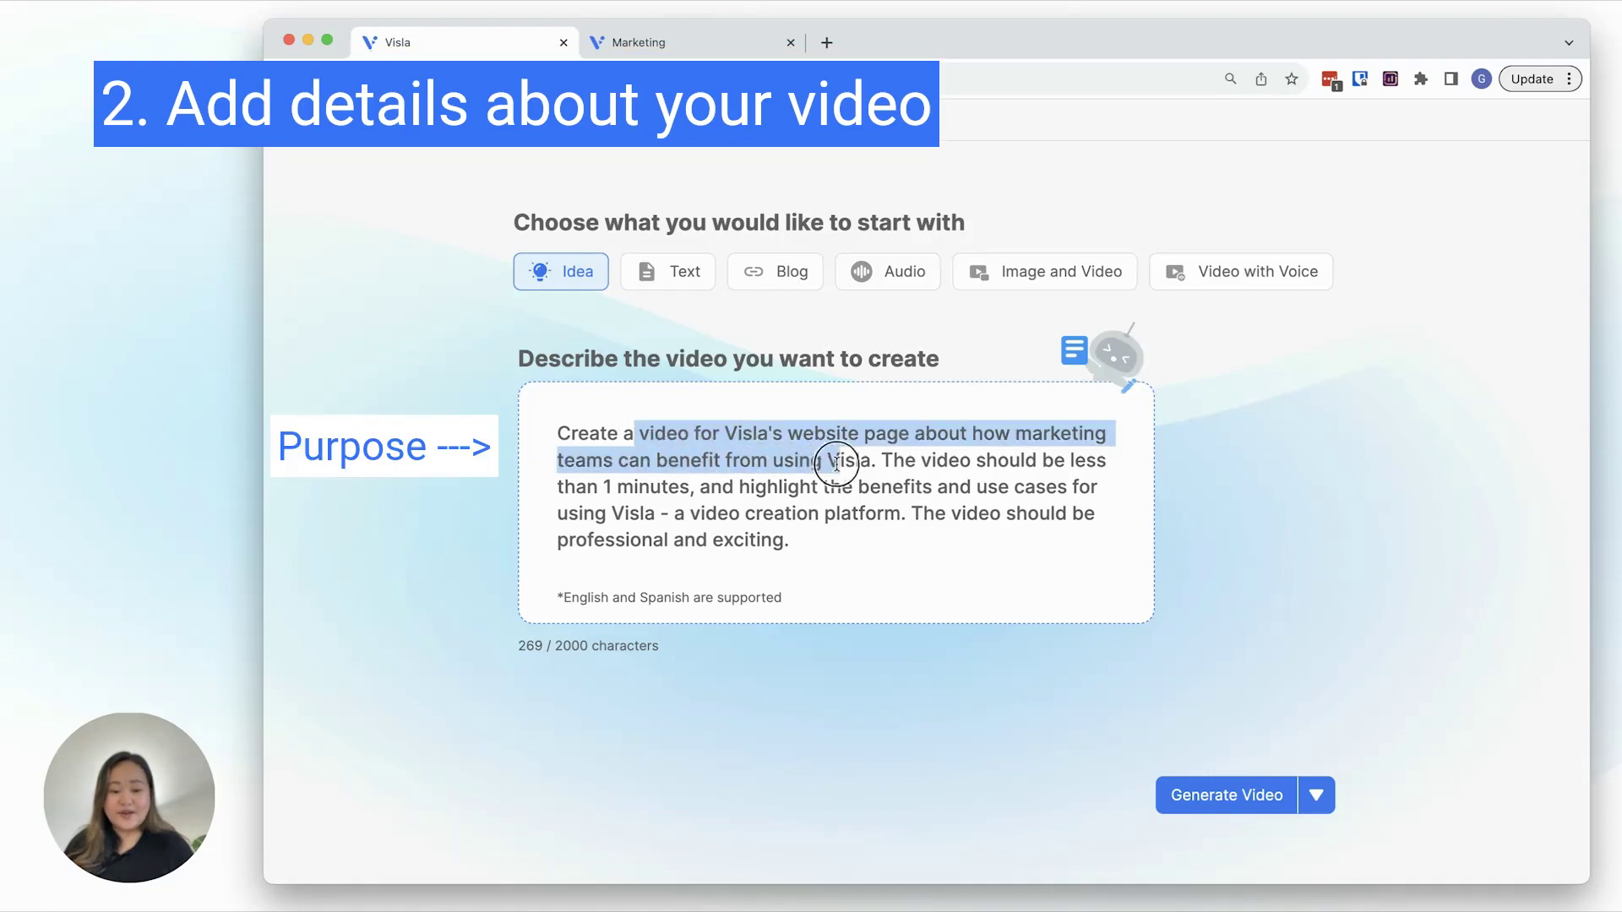
{"action": "left_click", "coordinate": [989, 469]}
{"action": "left_click_drag", "start_coordinate": [978, 462], "coordinate": [670, 514]}
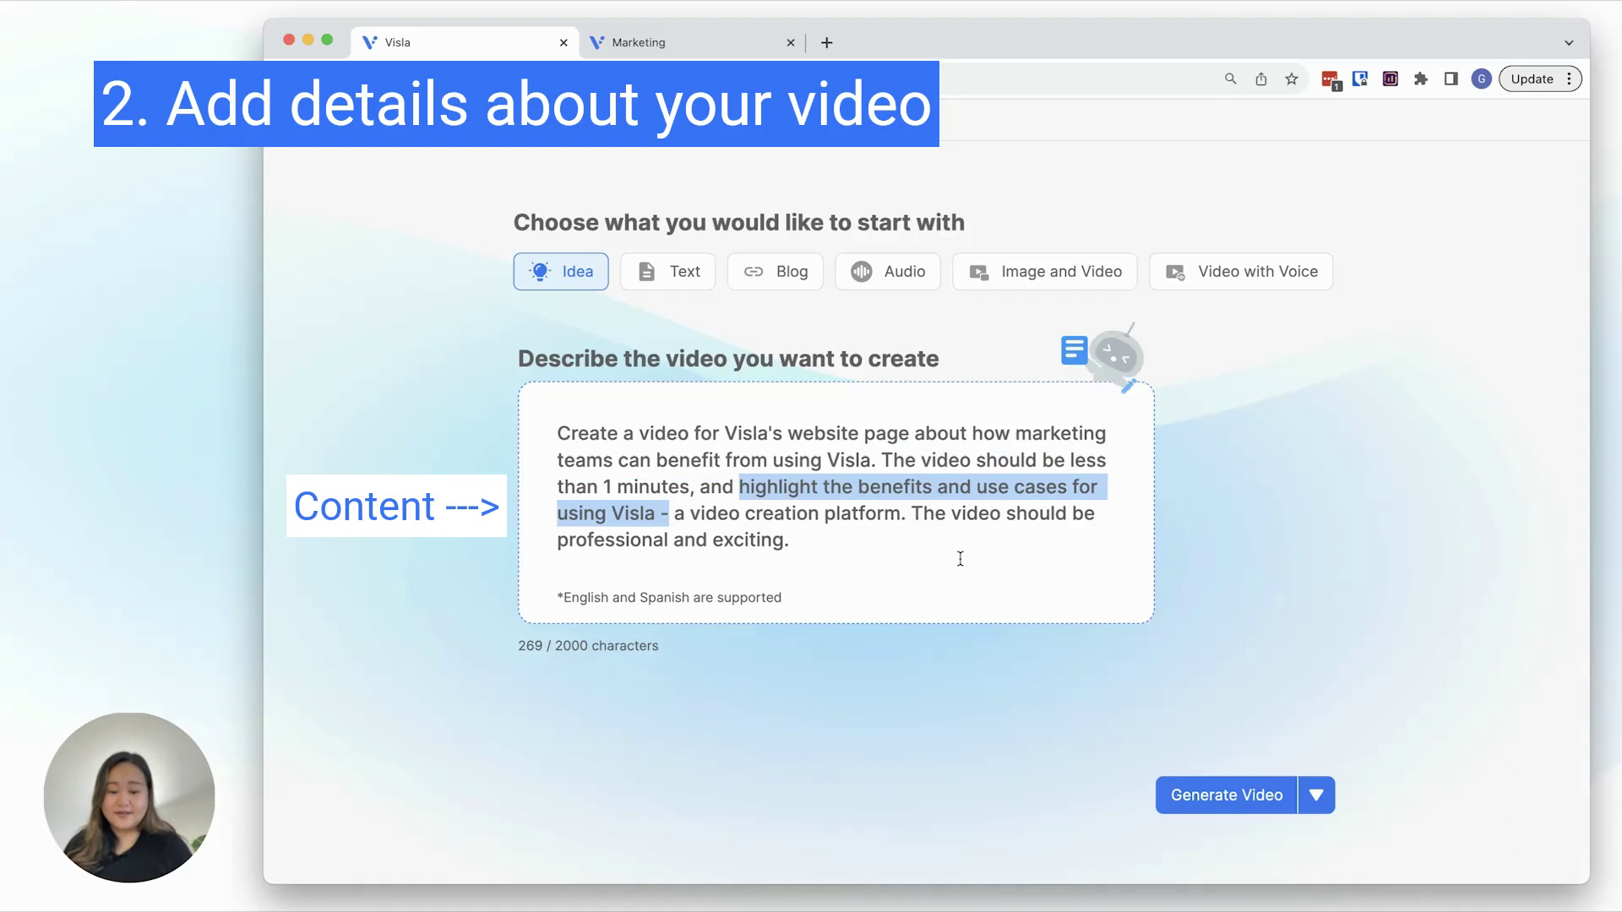
{"action": "left_click_drag", "start_coordinate": [961, 558], "coordinate": [909, 518]}
Step: Append the marketing webpage details below the brief, bringing it to 1986 of 2000 characters
{"action": "left_click", "coordinate": [789, 540]}
{"action": "key", "text": "Return"}
{"action": "key", "text": "Return"}
{"action": "key", "text": "super+v"}
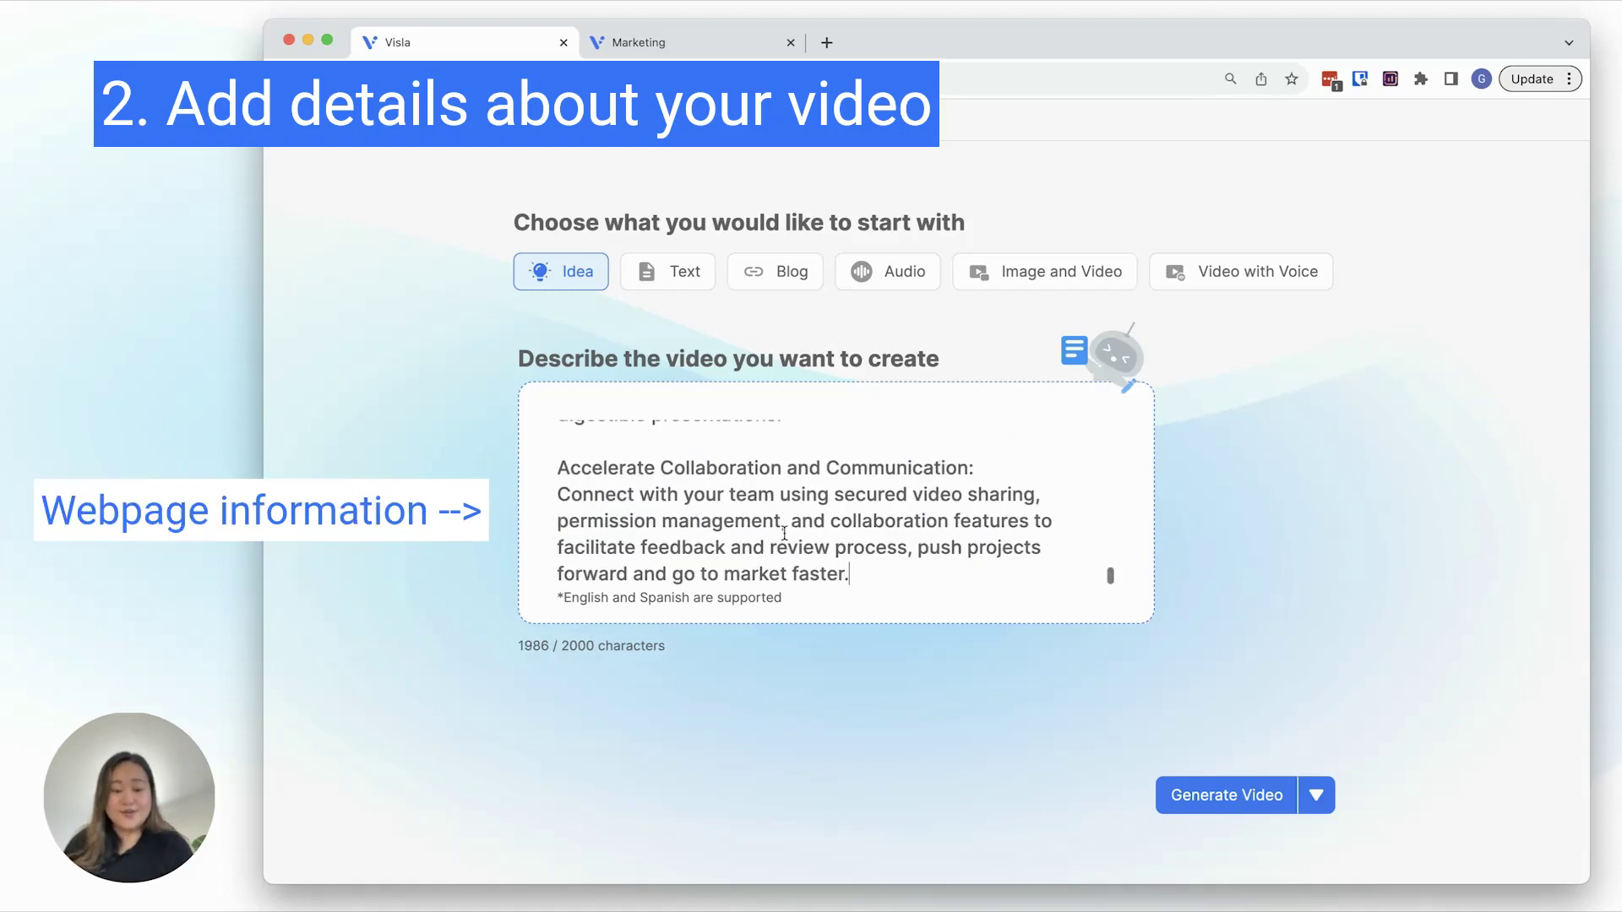
{"action": "scroll", "coordinate": [786, 524], "scroll_direction": "up", "scroll_amount": 5}
{"action": "scroll", "coordinate": [784, 533], "scroll_direction": "up", "scroll_amount": 3}
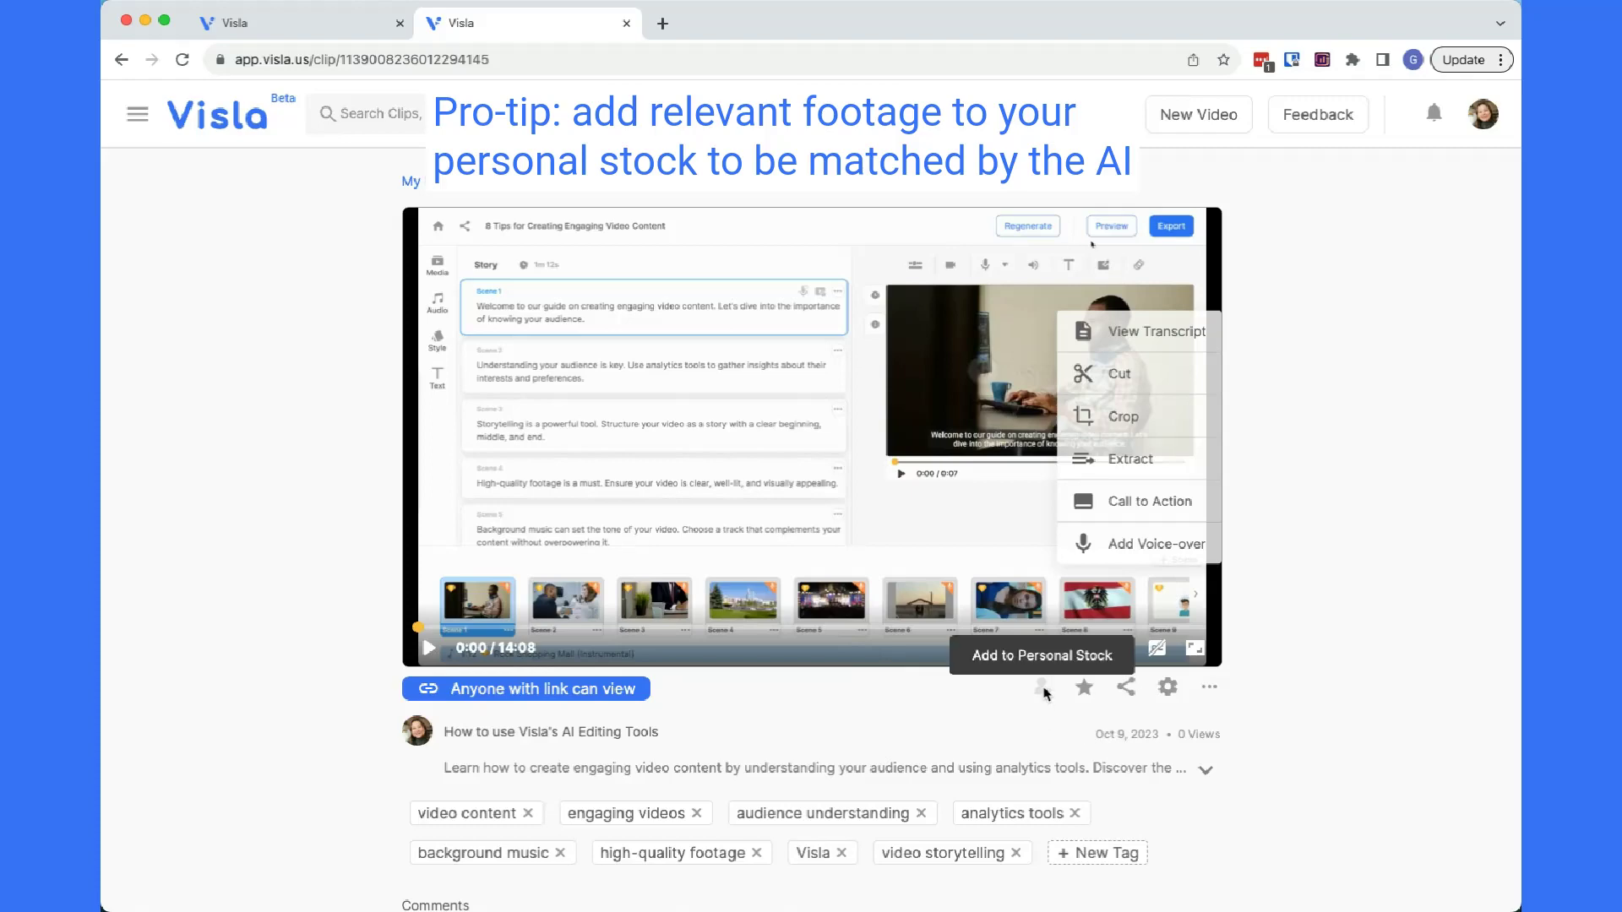
{"action": "left_click", "coordinate": [453, 191]}
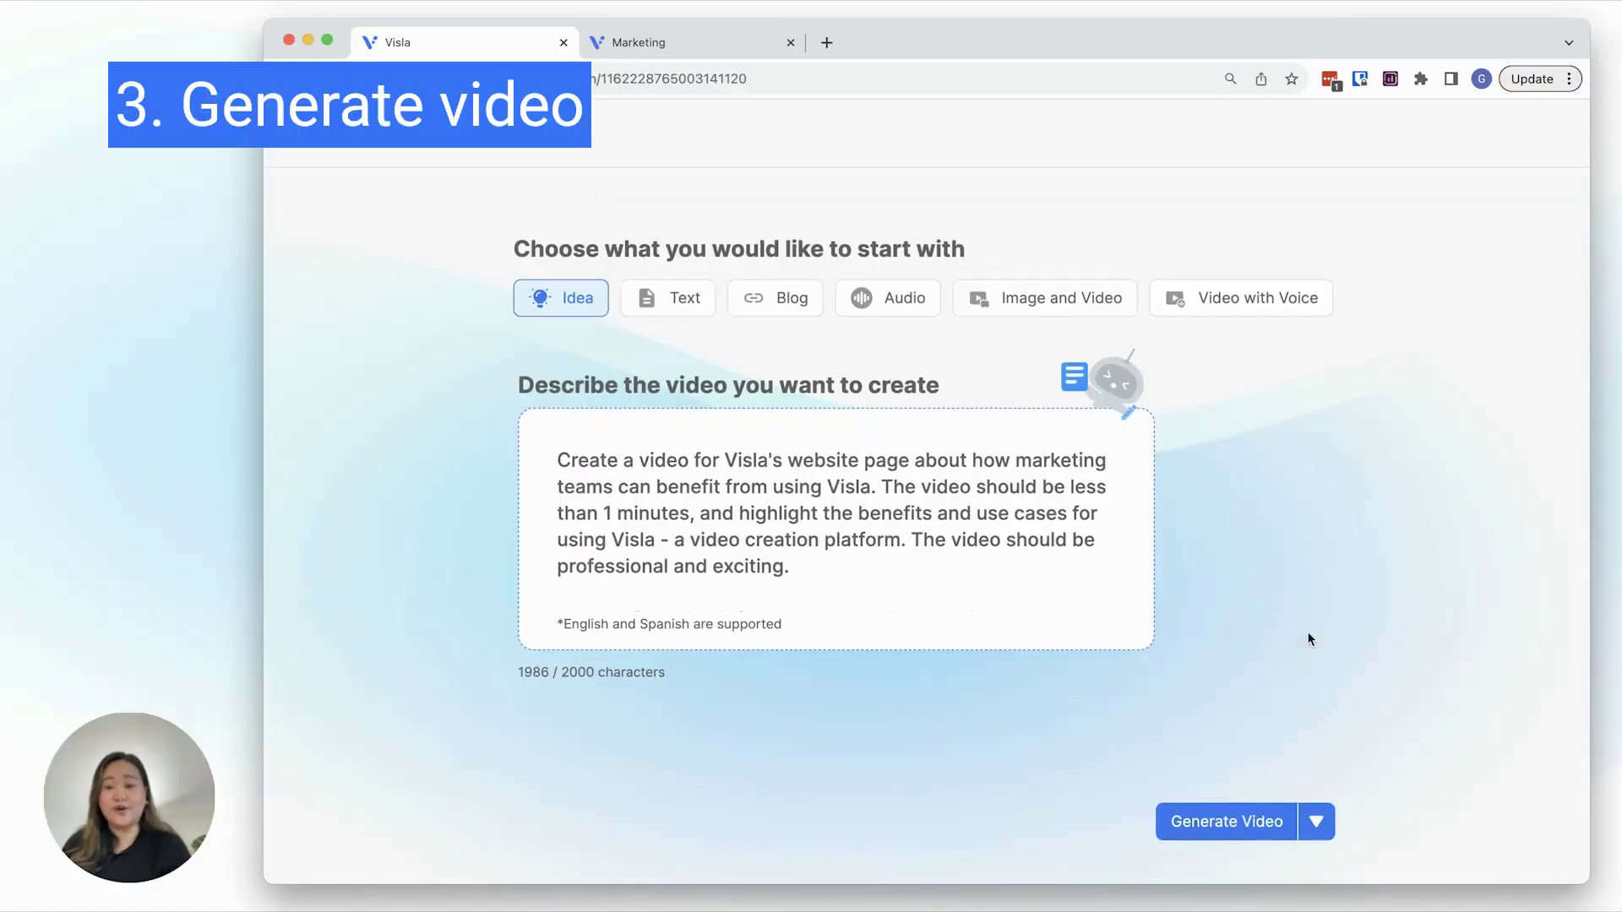
Step: Generate the video with Premium and Personal Stock footage, producing the 0:44 'Transform Your Marketing Strategy with Visla' draft
{"action": "scroll", "coordinate": [1318, 638], "scroll_direction": "down", "scroll_amount": 1}
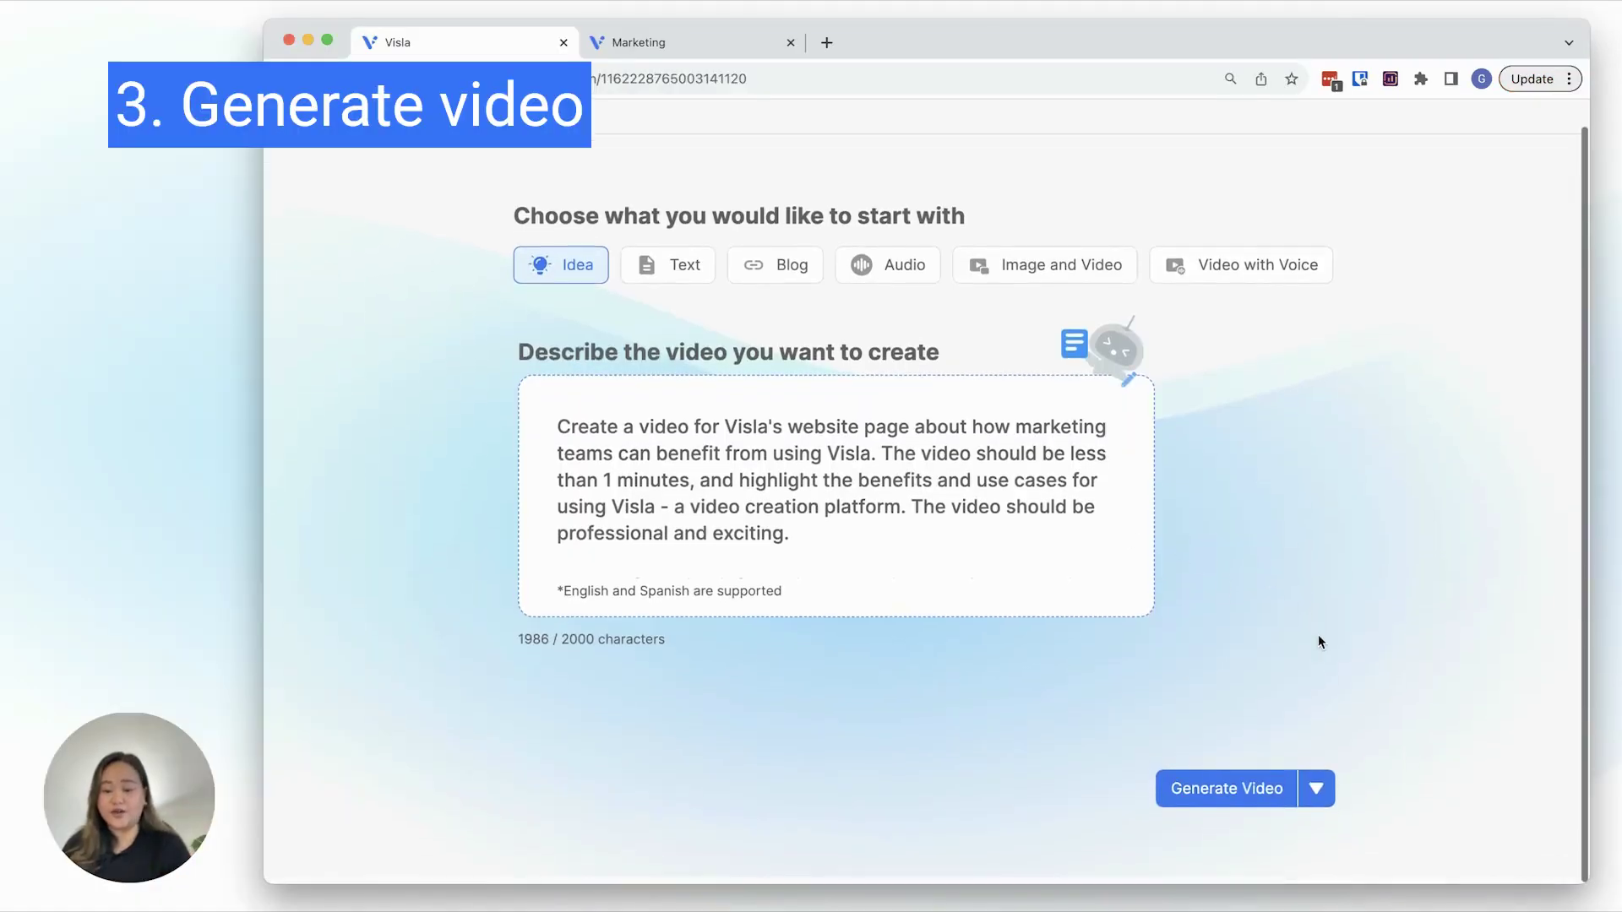
{"action": "left_click", "coordinate": [1316, 799]}
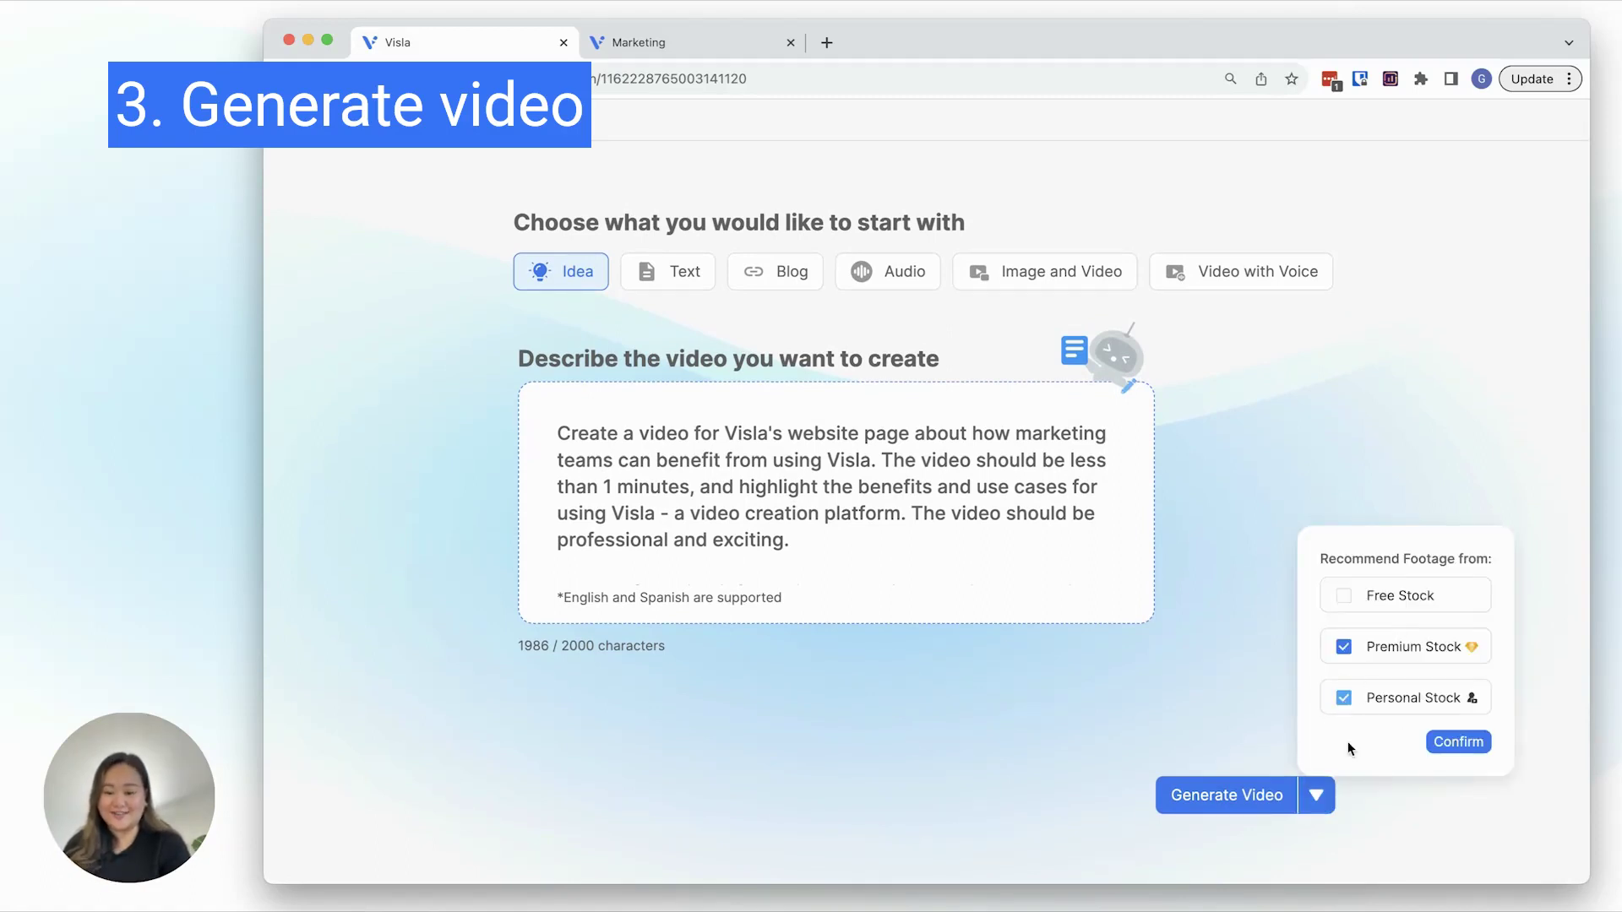
{"action": "left_click", "coordinate": [1461, 740]}
{"action": "left_click", "coordinate": [1259, 795]}
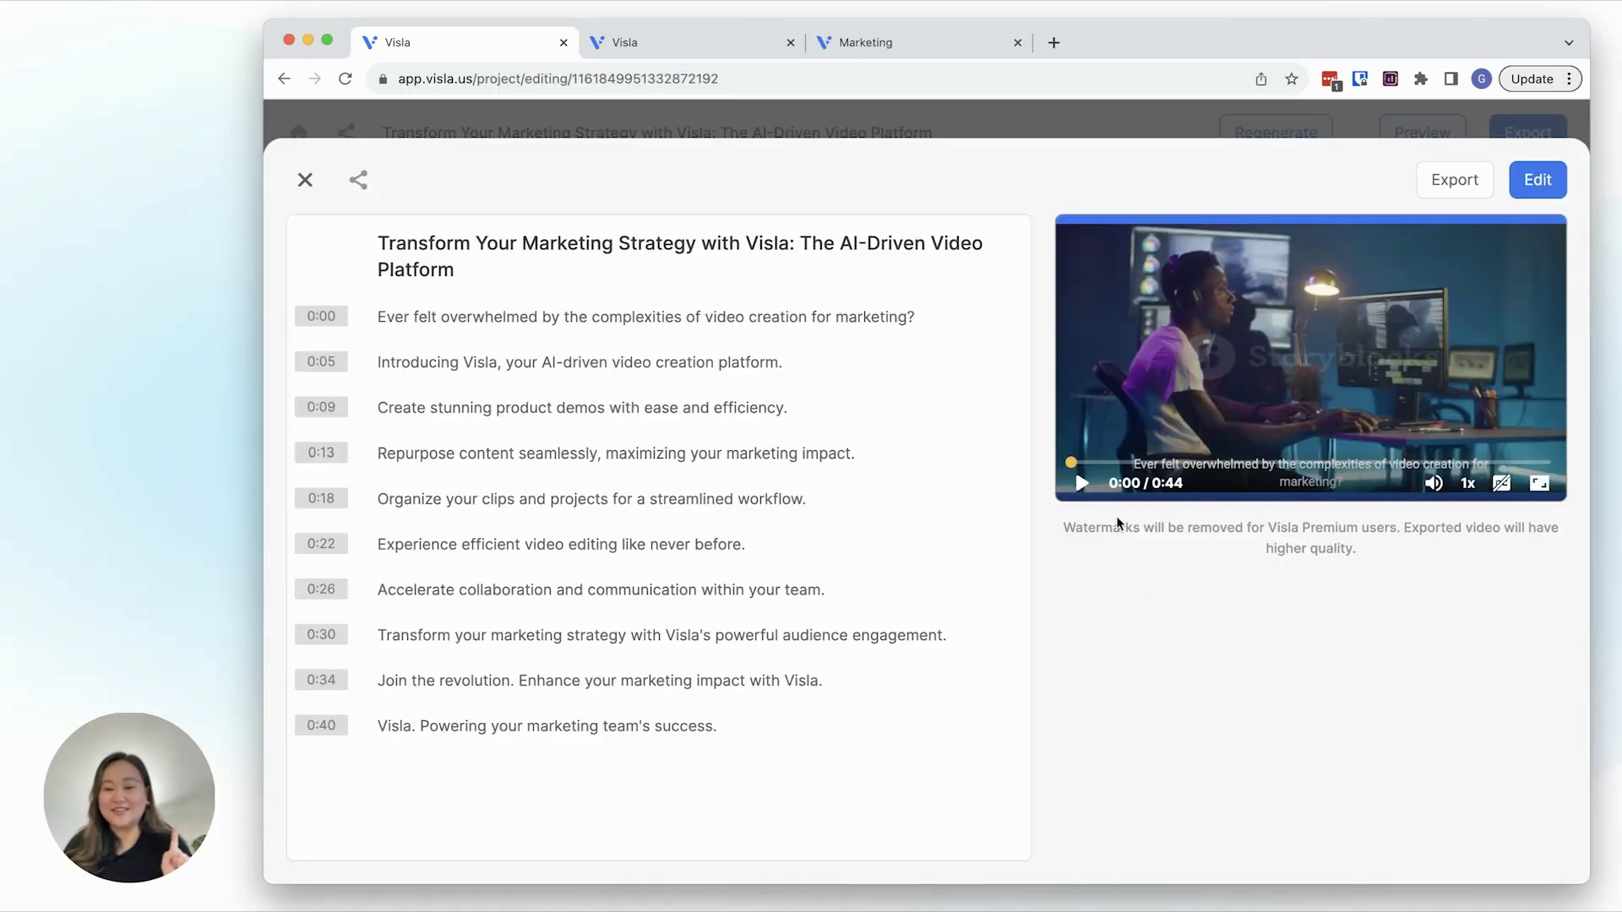
Step: Play the 0:44 draft preview and jump to the 'Organize your clips' script line
{"action": "left_click", "coordinate": [1081, 484]}
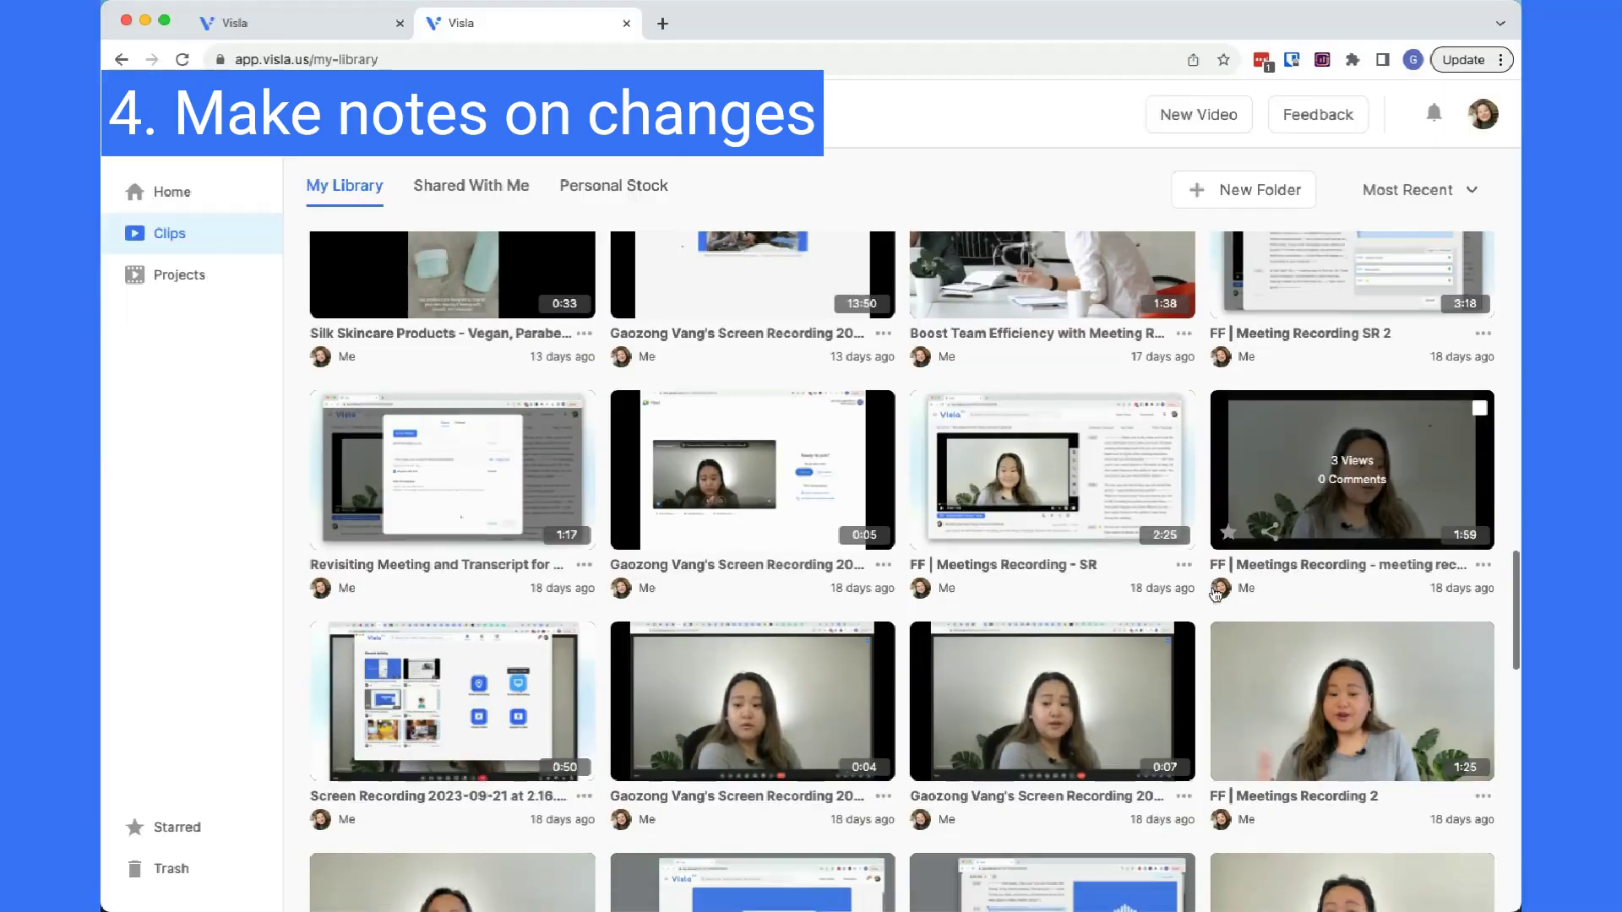
{"action": "scroll", "coordinate": [1215, 594], "scroll_direction": "down", "scroll_amount": 1}
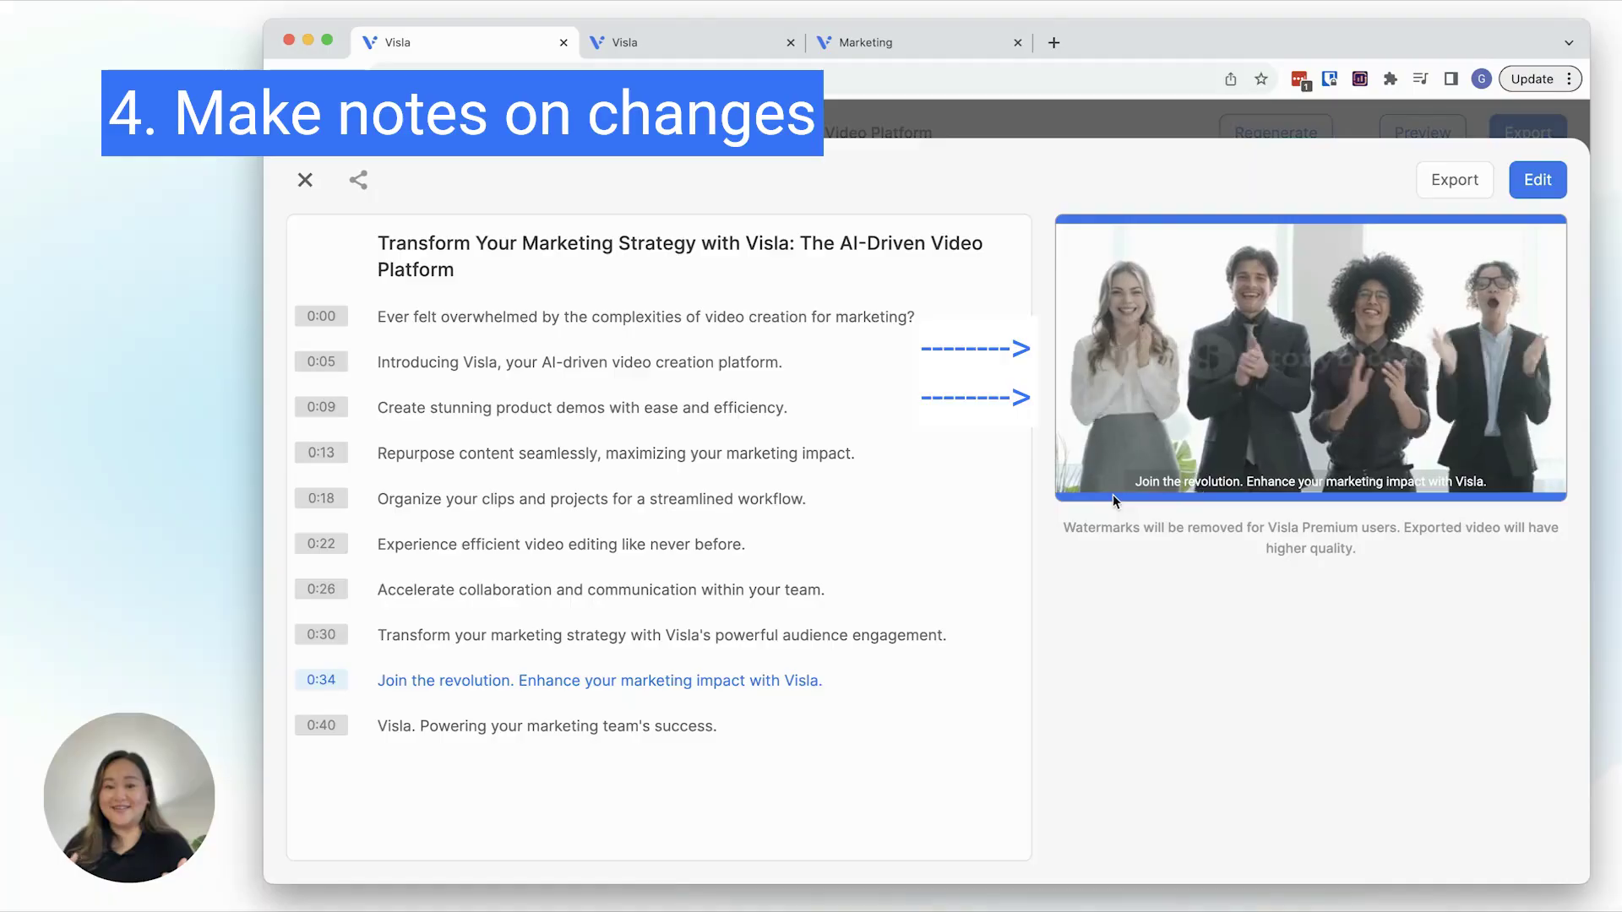
{"action": "left_click", "coordinate": [814, 509]}
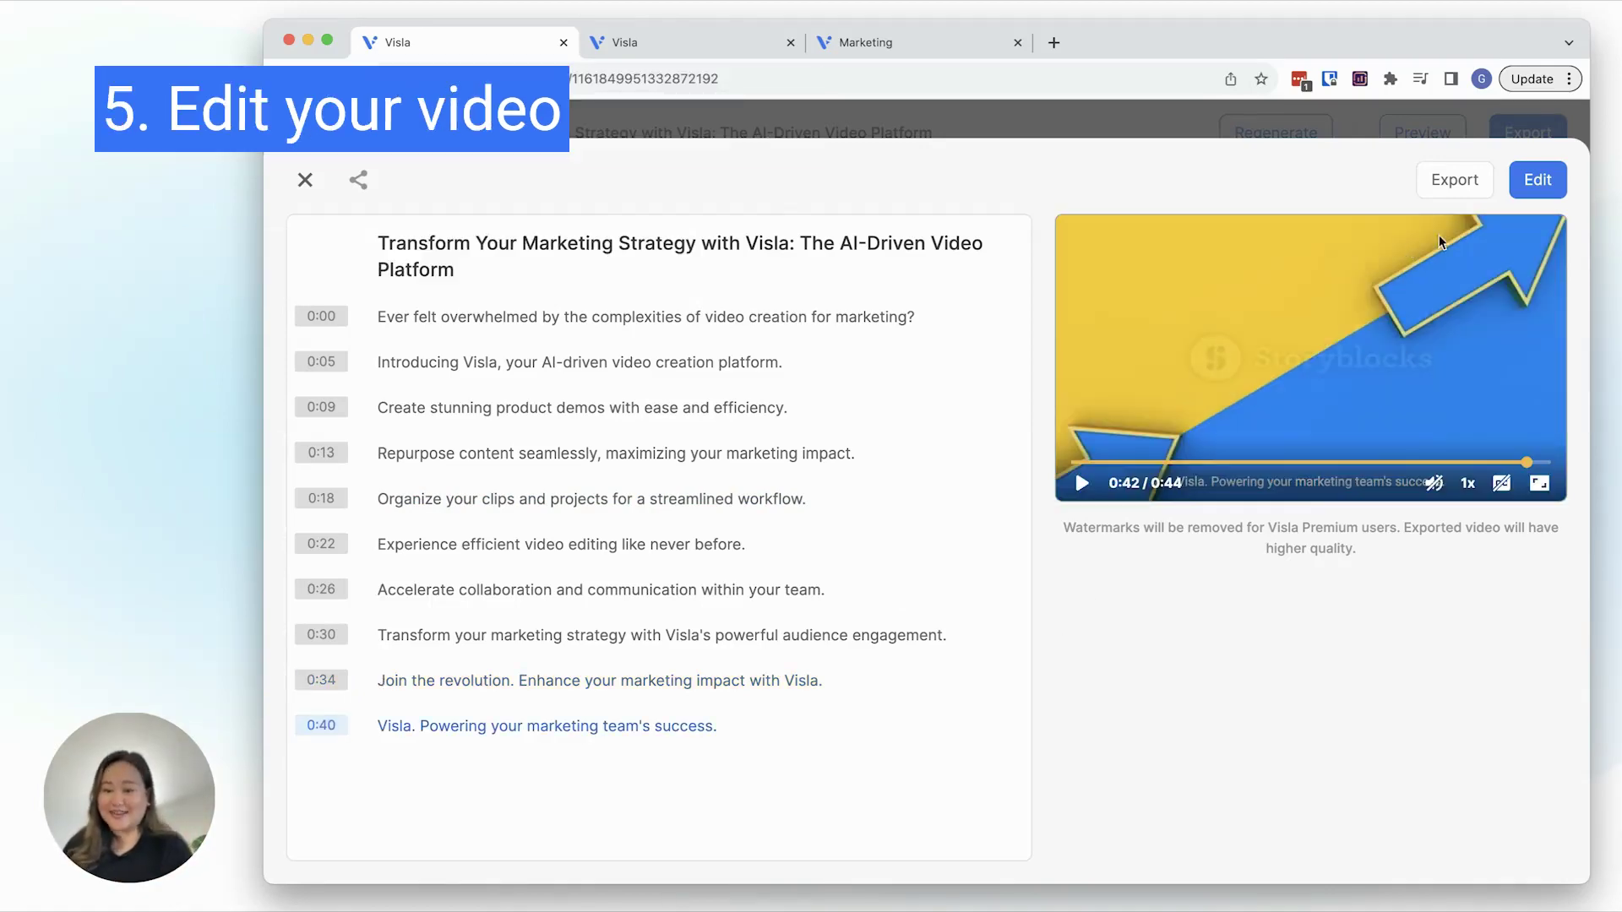
Step: Append 'with text-based editing' to Scene 7, regenerate its voice-over and footage, and try adding a scene
{"action": "left_click", "coordinate": [1538, 179]}
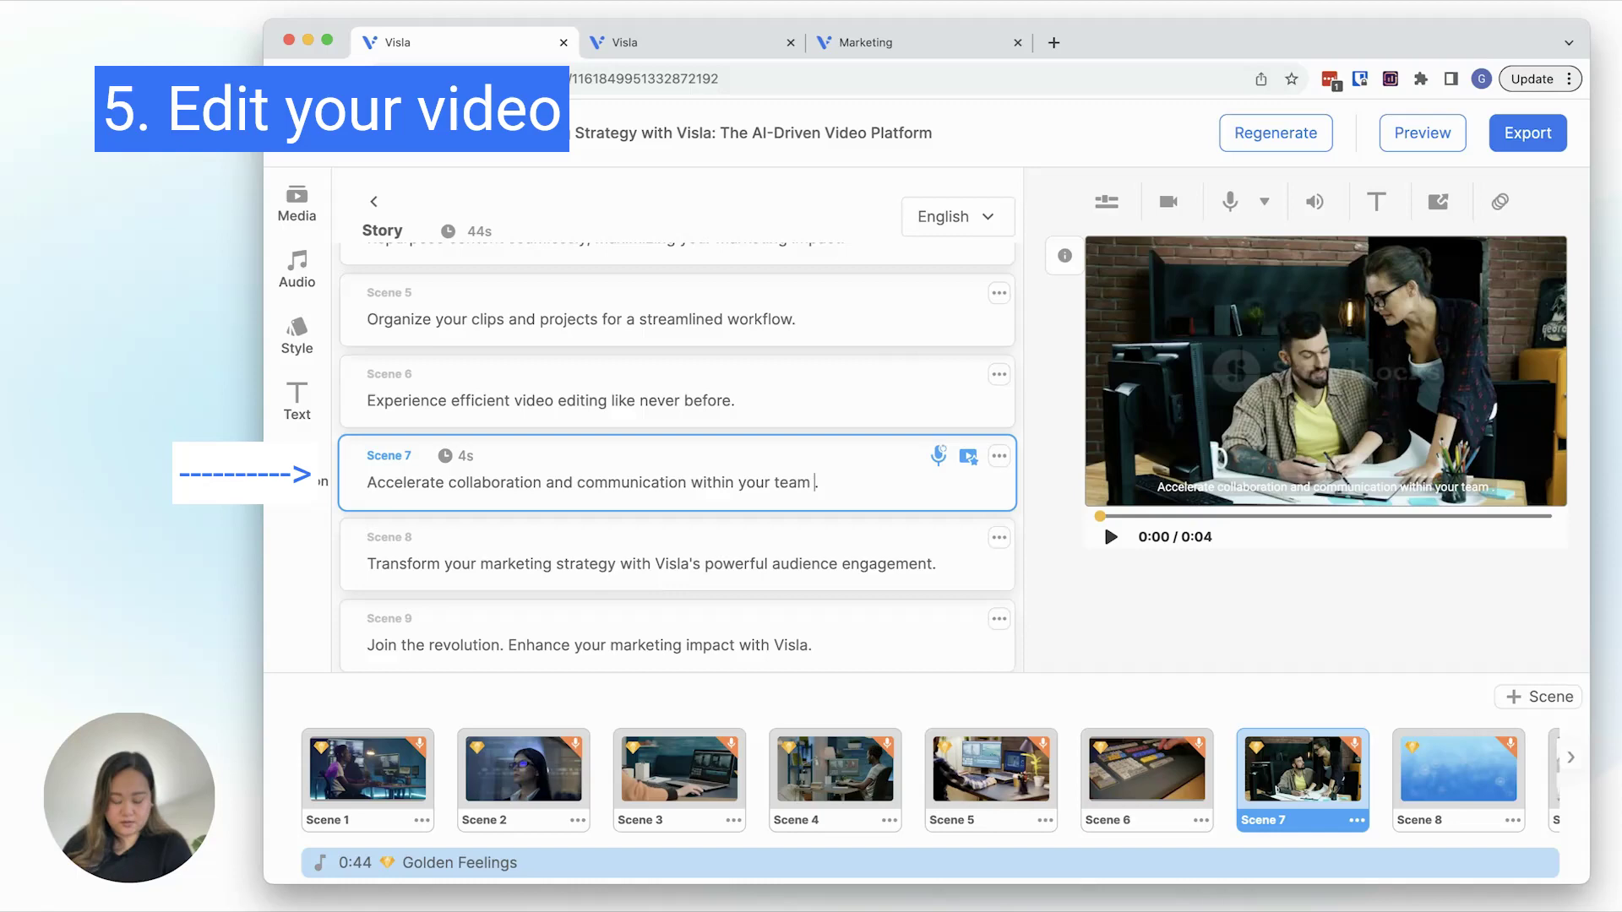
{"action": "type", "text": "with text-based editing"}
{"action": "left_click", "coordinate": [938, 458]}
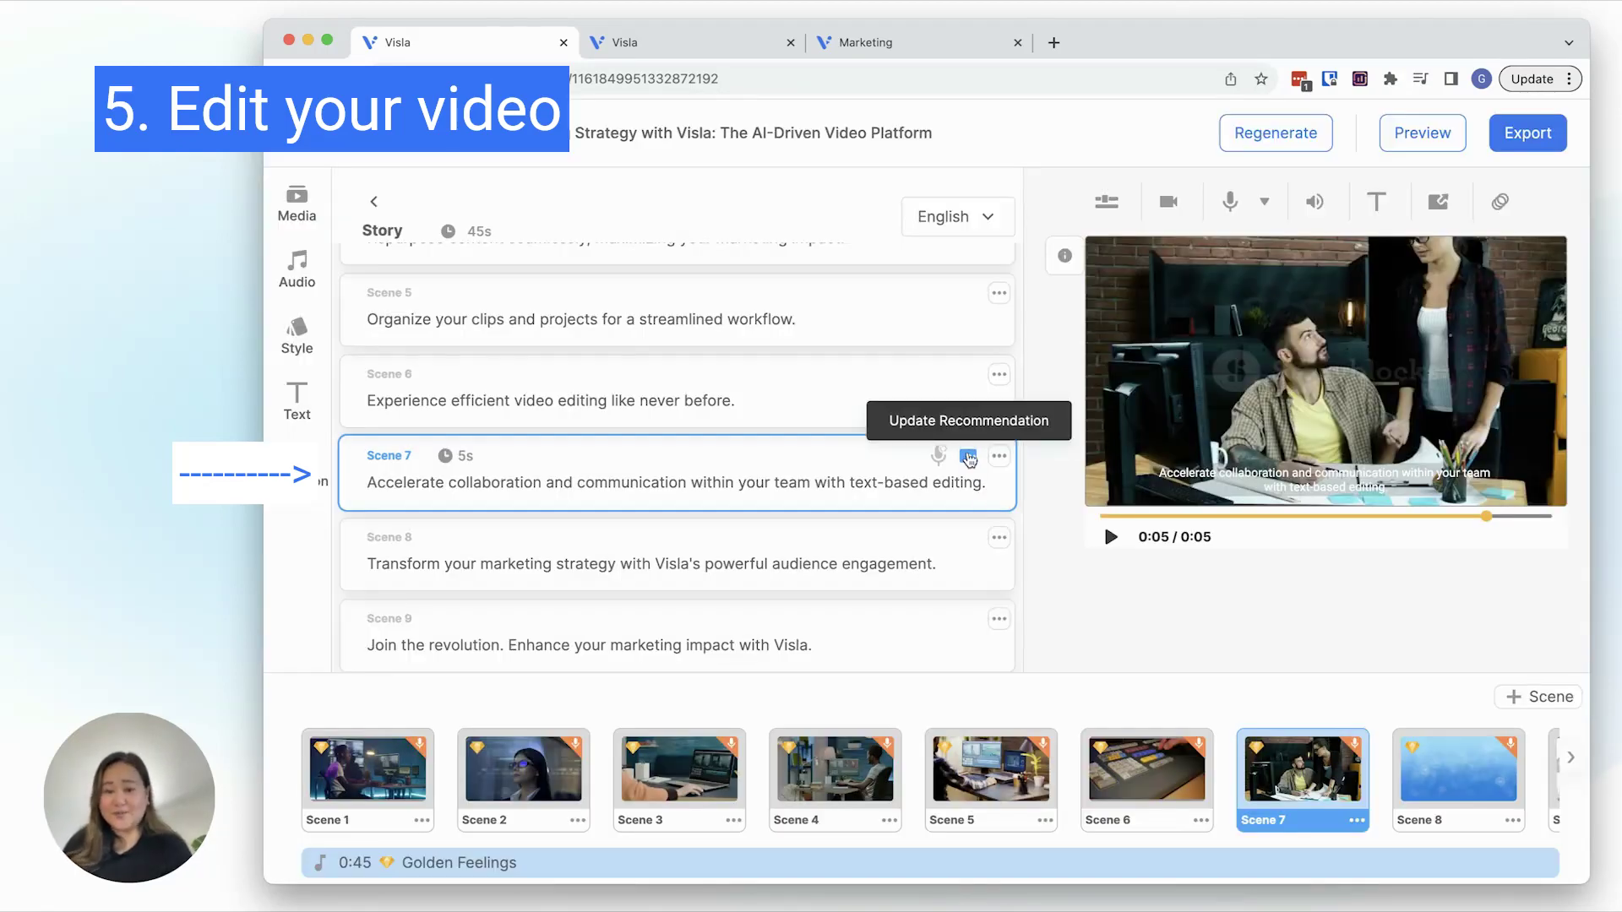
{"action": "left_click", "coordinate": [969, 457]}
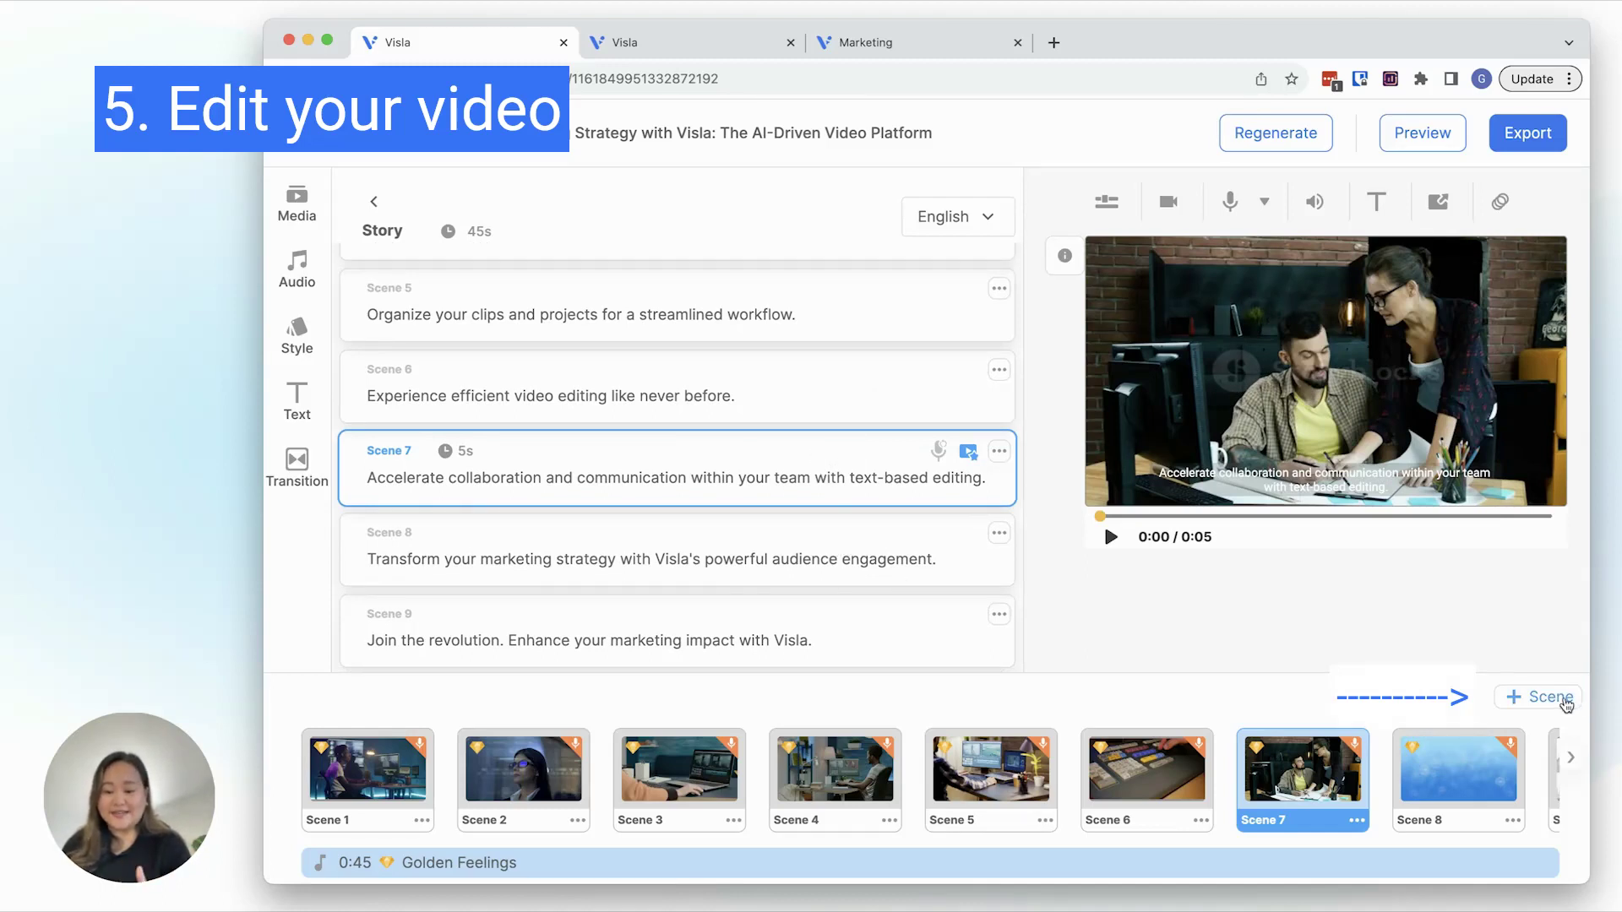
{"action": "left_click", "coordinate": [1563, 698]}
{"action": "left_click_drag", "start_coordinate": [1478, 773], "coordinate": [1140, 765]}
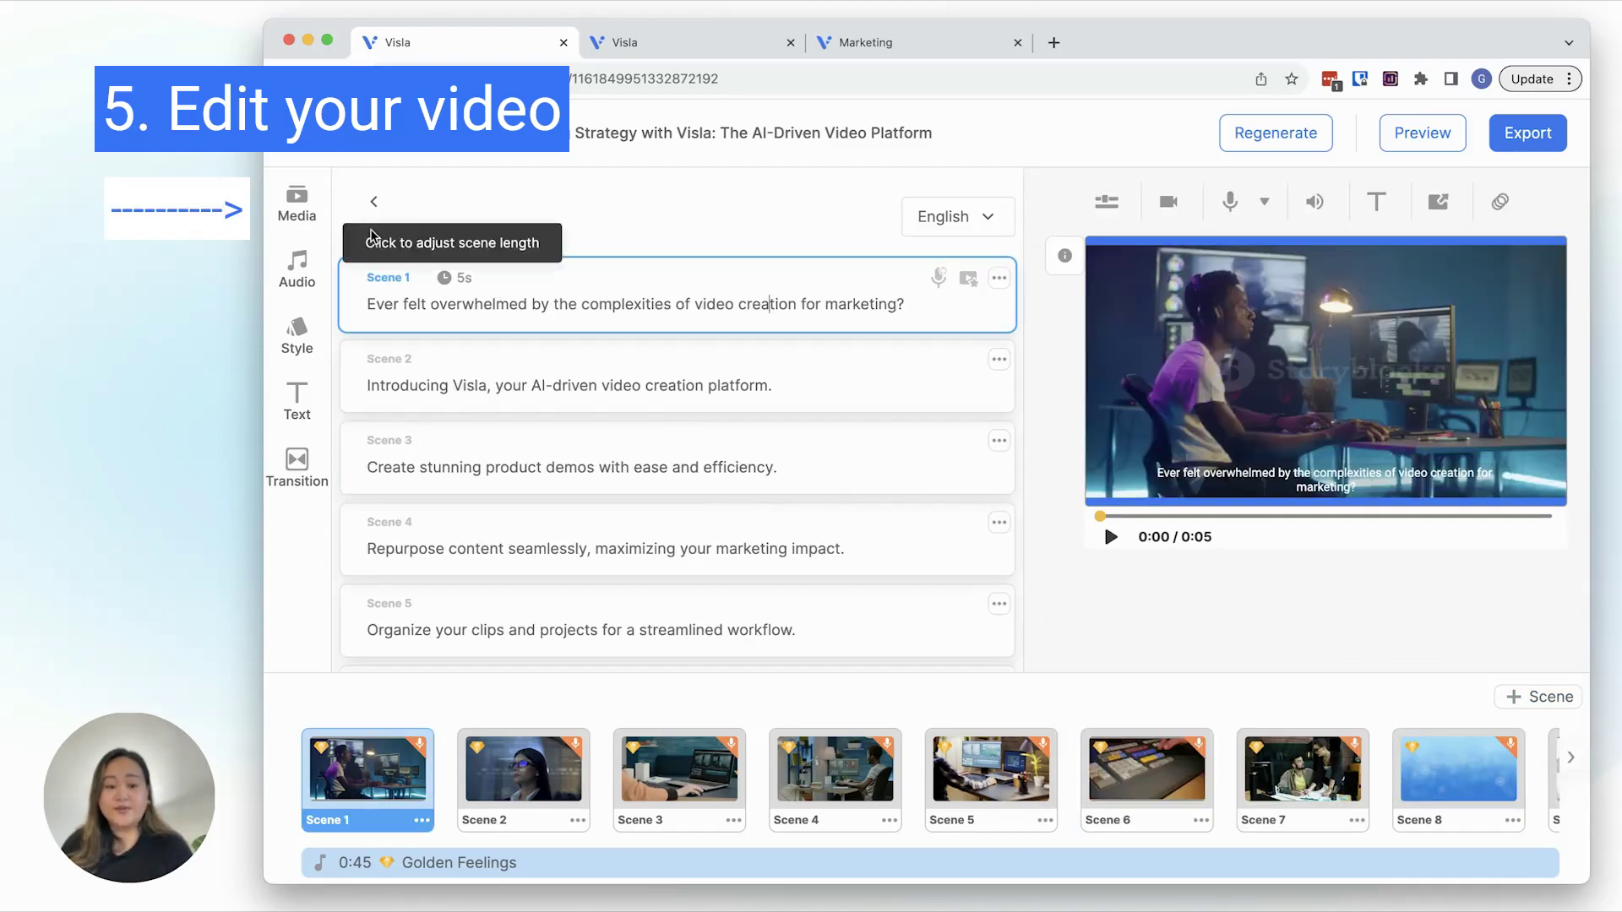
Step: Put a library screen recording on Scene 1, then bring up Scene 1's footage recommendations
{"action": "left_click", "coordinate": [296, 201]}
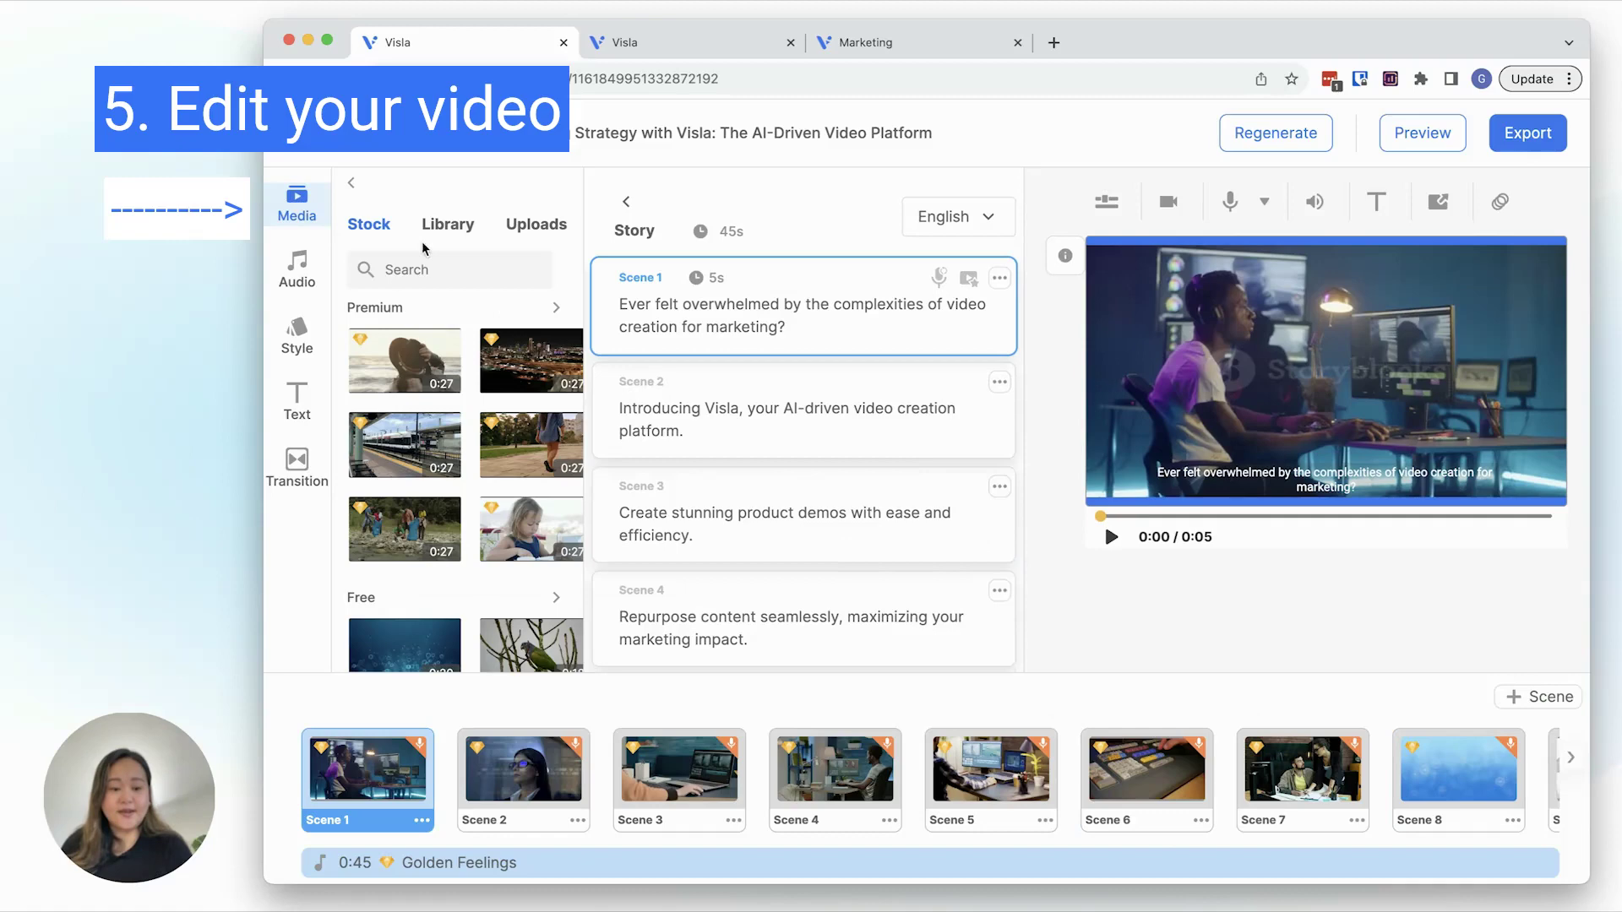
{"action": "left_click", "coordinate": [447, 225]}
{"action": "scroll", "coordinate": [507, 411], "scroll_direction": "down", "scroll_amount": 2}
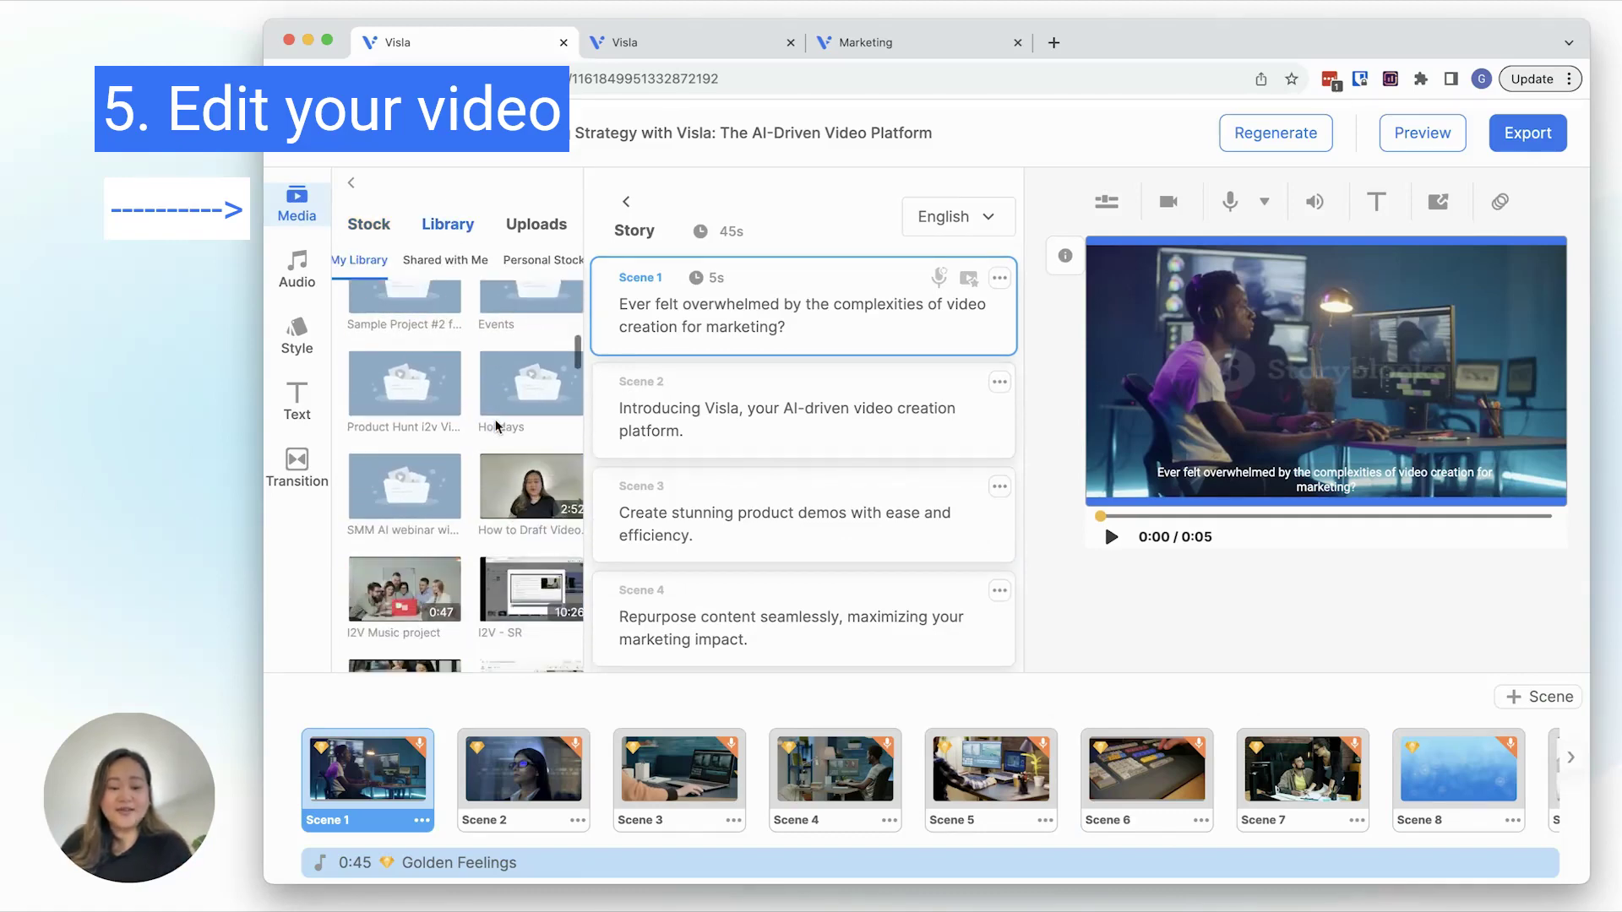
{"action": "scroll", "coordinate": [507, 411], "scroll_direction": "up", "scroll_amount": 1}
{"action": "left_click", "coordinate": [541, 591]}
{"action": "left_click", "coordinate": [1257, 749]}
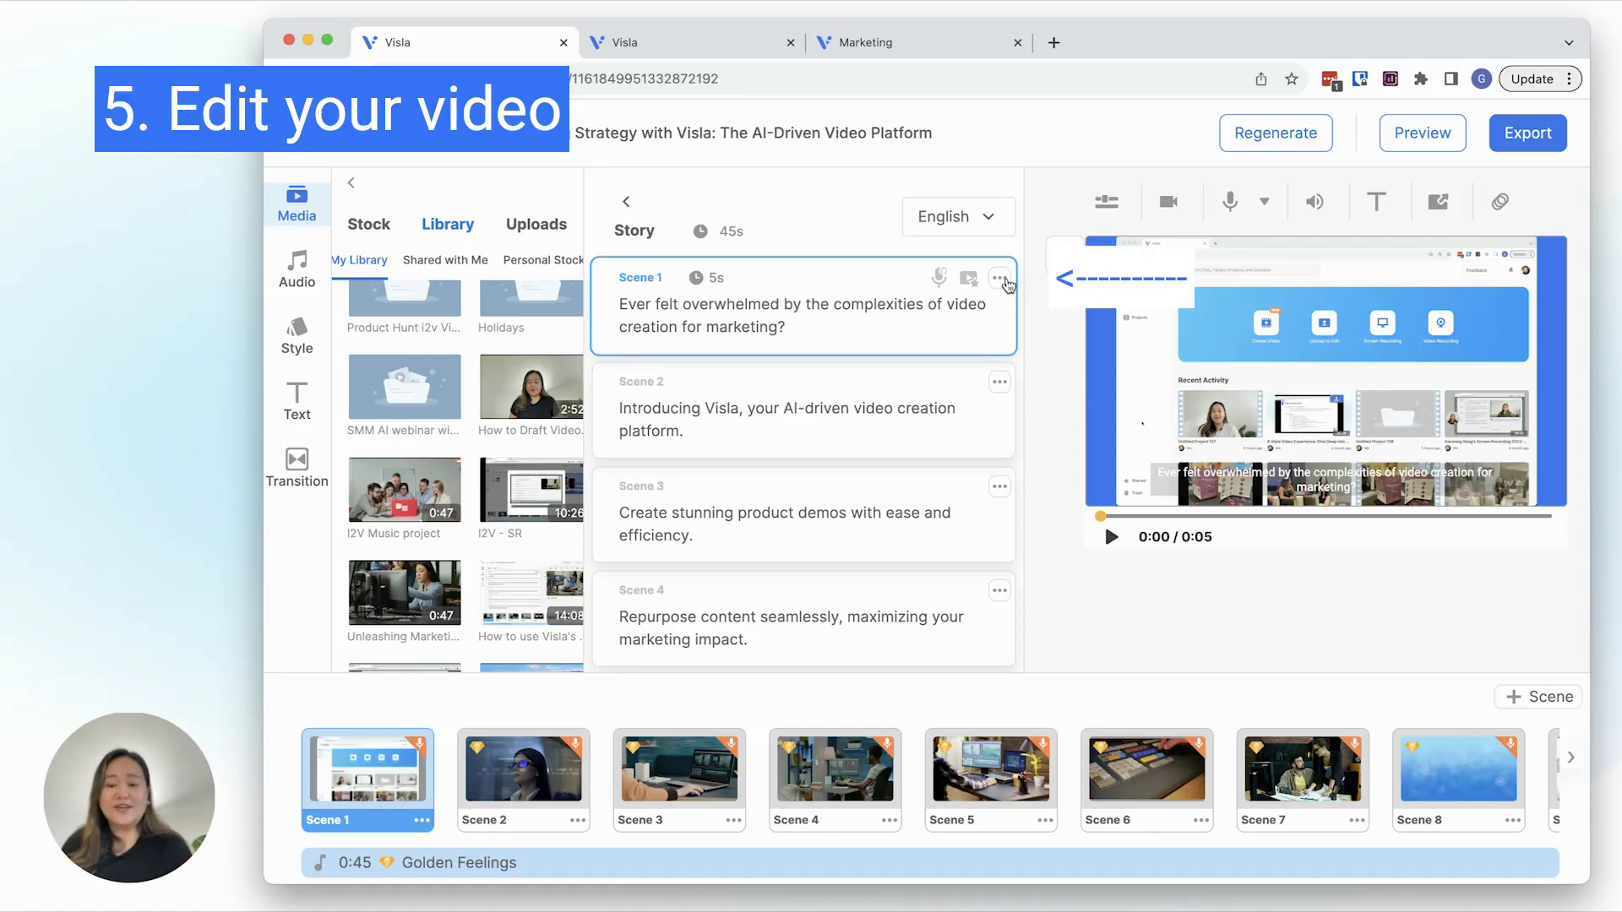
{"action": "left_click", "coordinate": [1001, 279]}
{"action": "left_click", "coordinate": [1081, 402]}
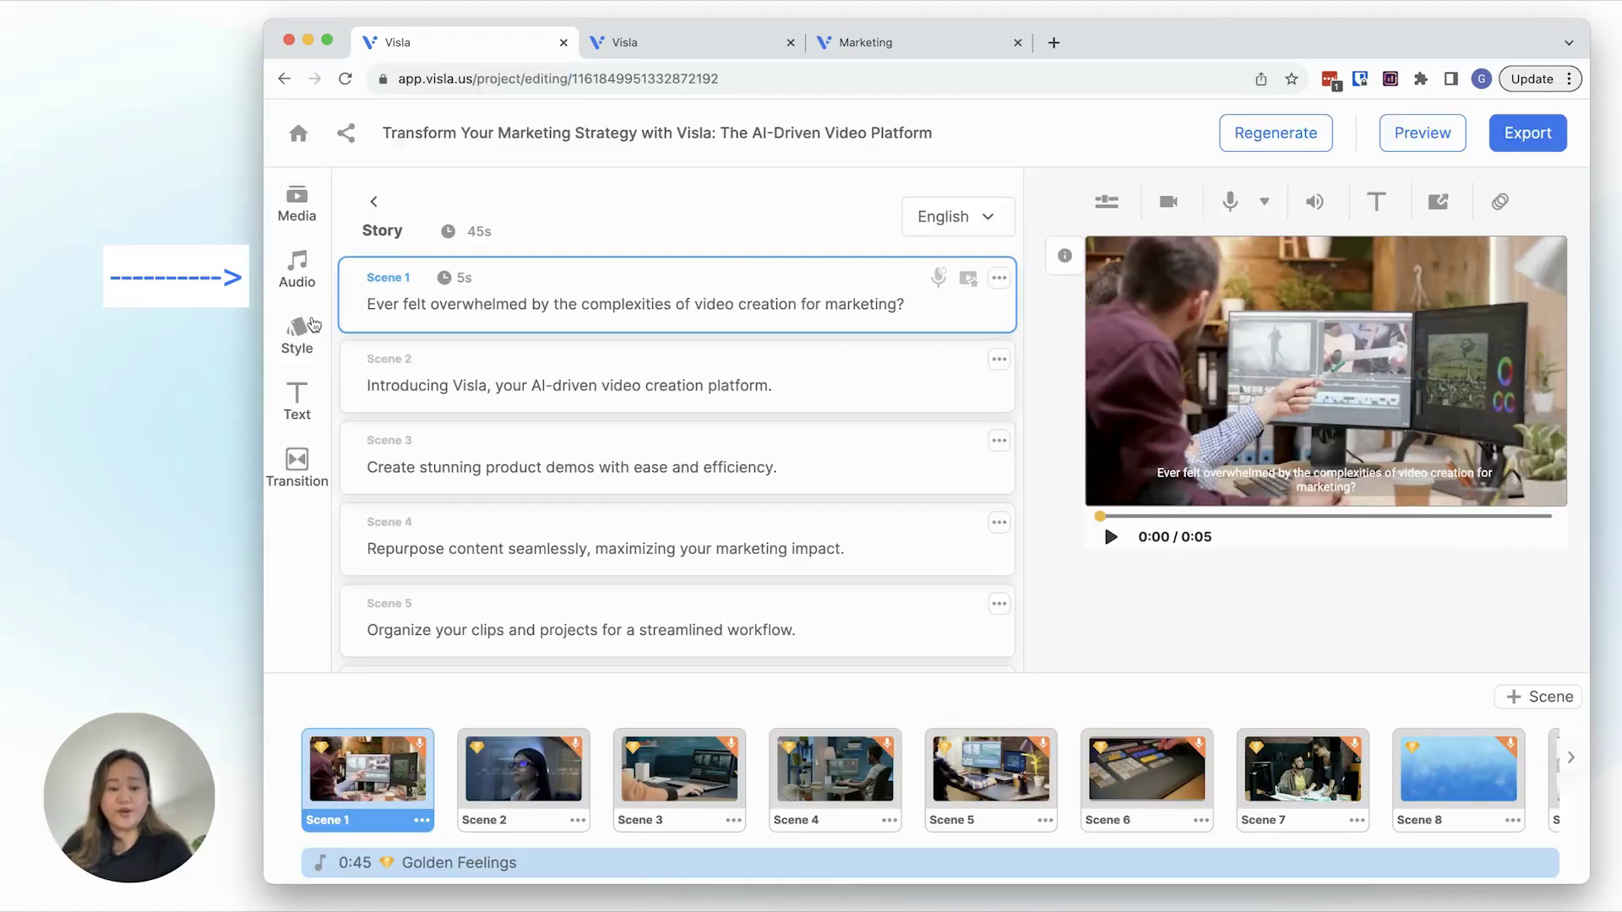
Step: Check the Audio and AI voice-over options, toggle header text on and off, and list the transition styles
{"action": "left_click", "coordinate": [298, 279]}
{"action": "scroll", "coordinate": [474, 583], "scroll_direction": "down", "scroll_amount": 5}
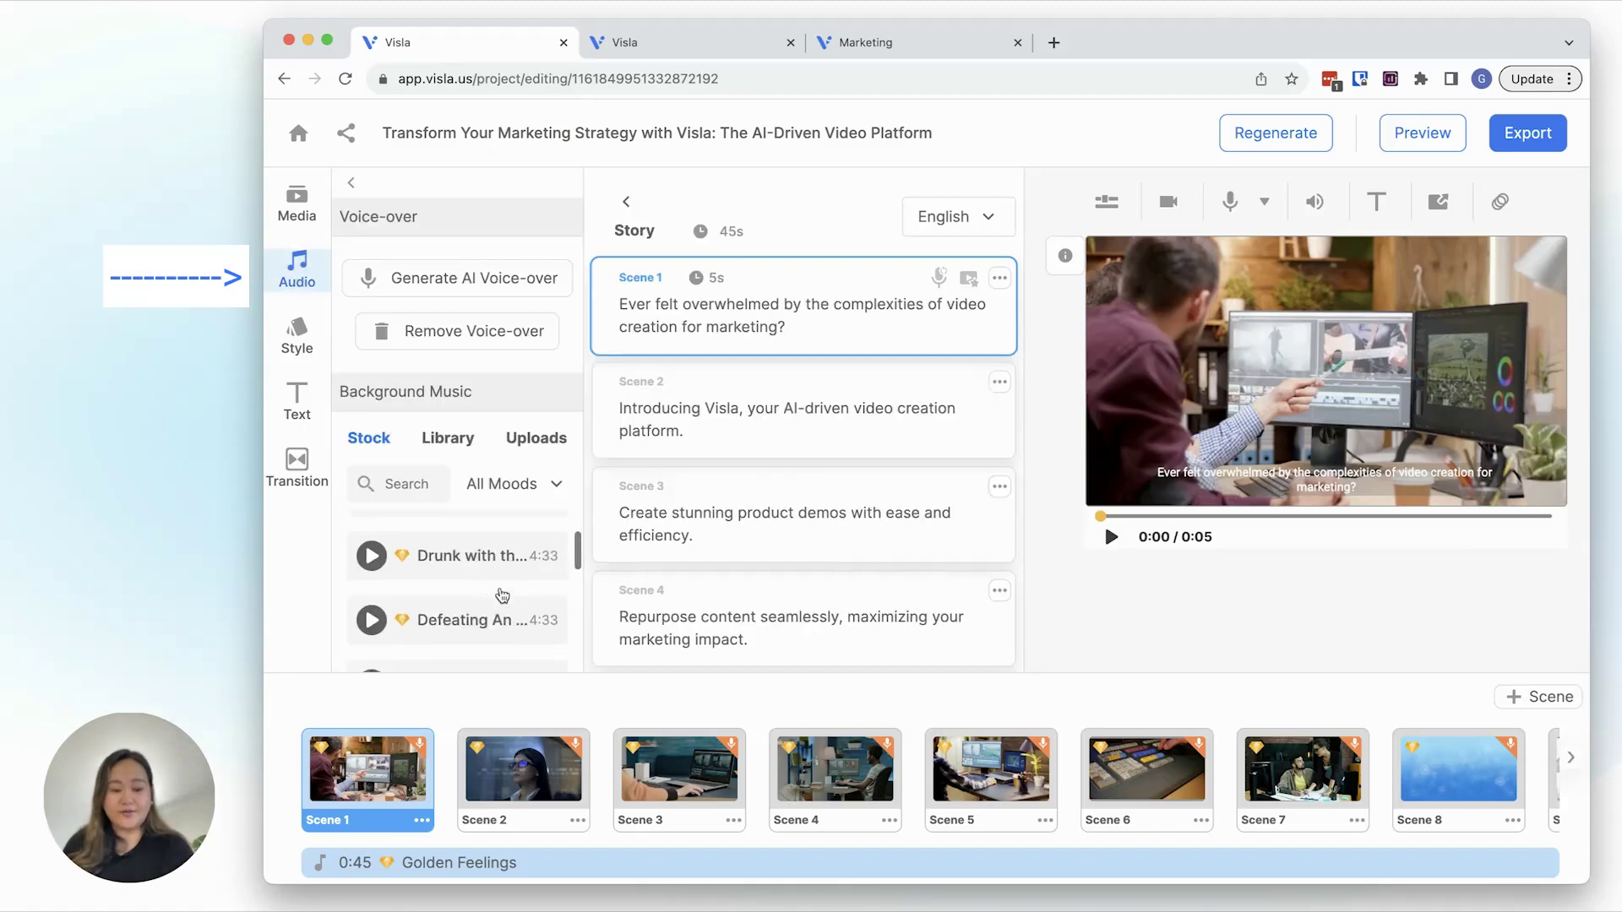
{"action": "left_click", "coordinate": [1264, 202]}
{"action": "left_click", "coordinate": [1276, 267]}
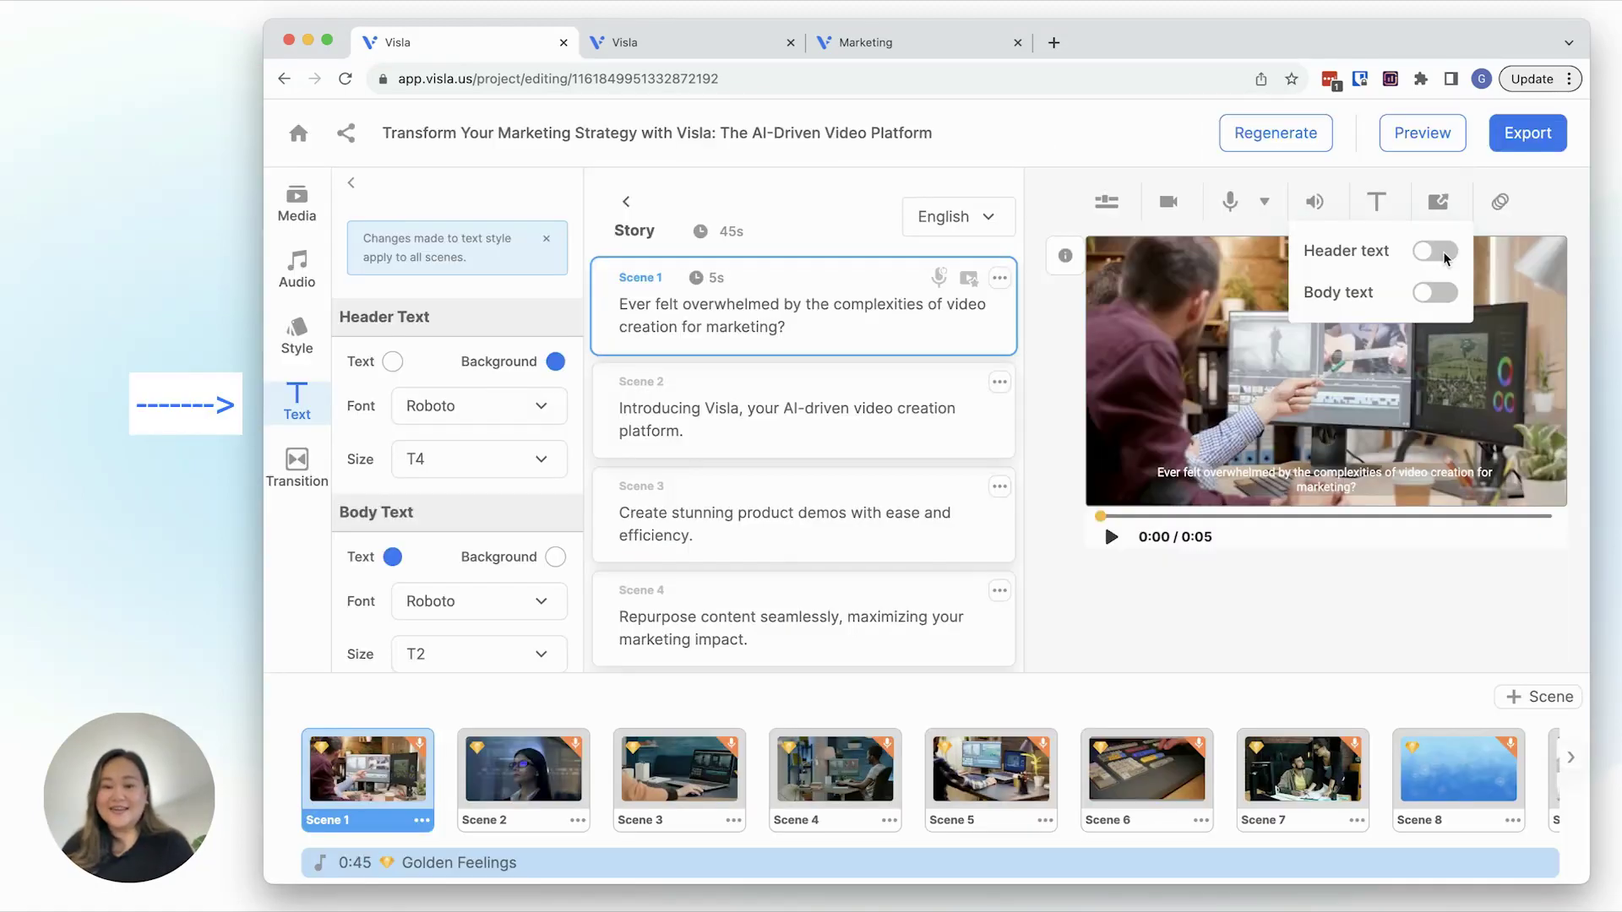
{"action": "left_click", "coordinate": [1437, 252]}
{"action": "left_click", "coordinate": [1437, 251]}
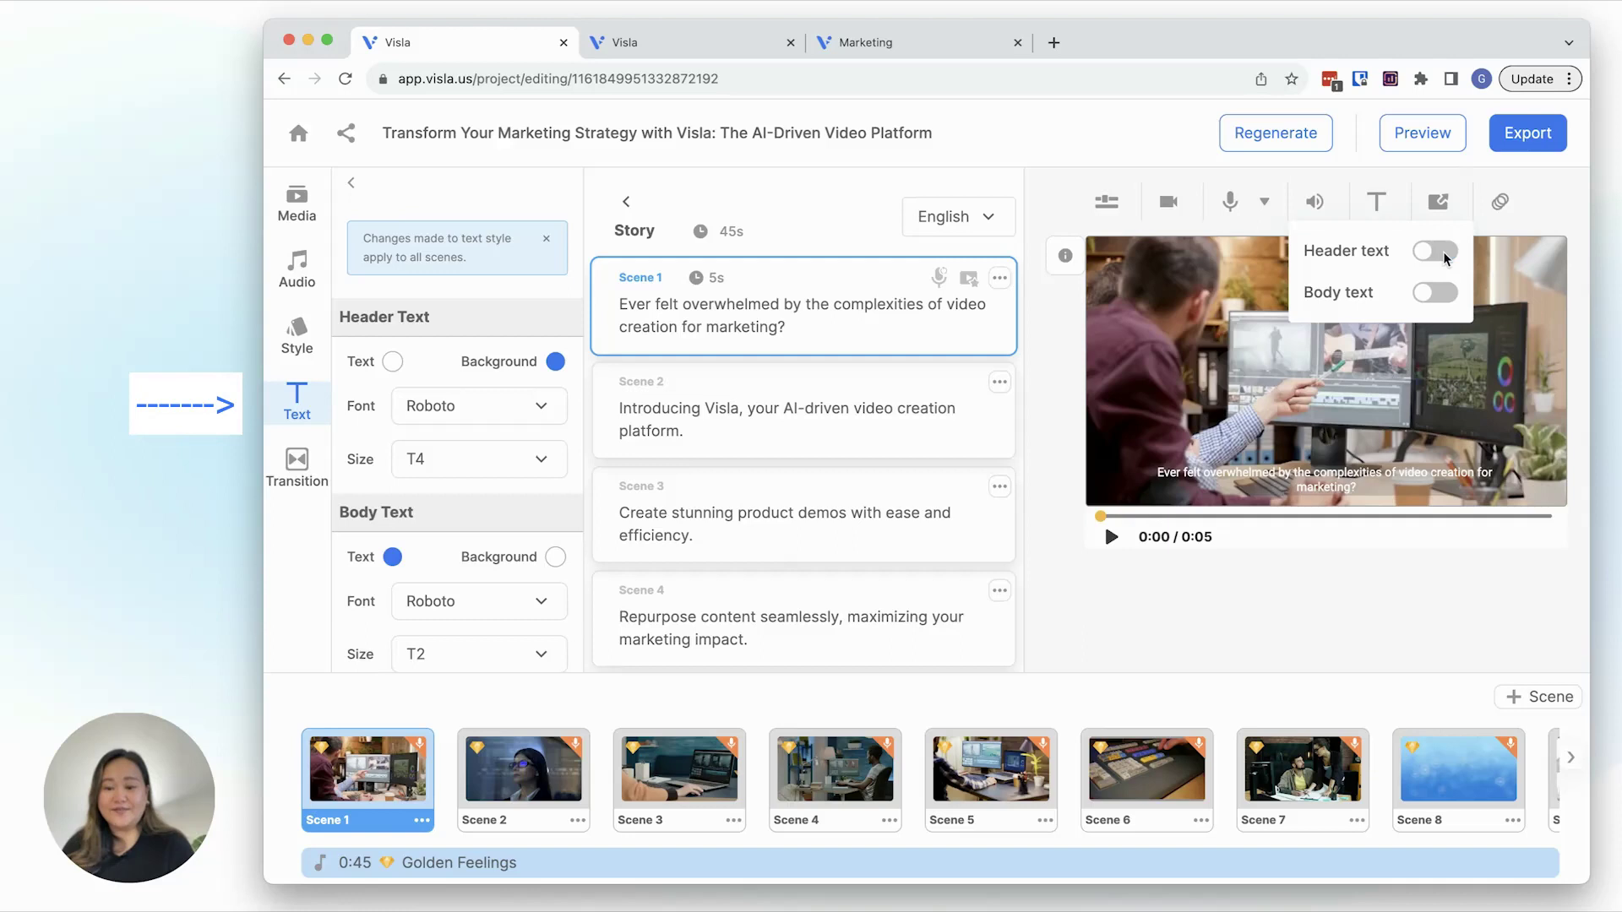
{"action": "left_click", "coordinate": [297, 459]}
{"action": "scroll", "coordinate": [423, 456], "scroll_direction": "down", "scroll_amount": 1}
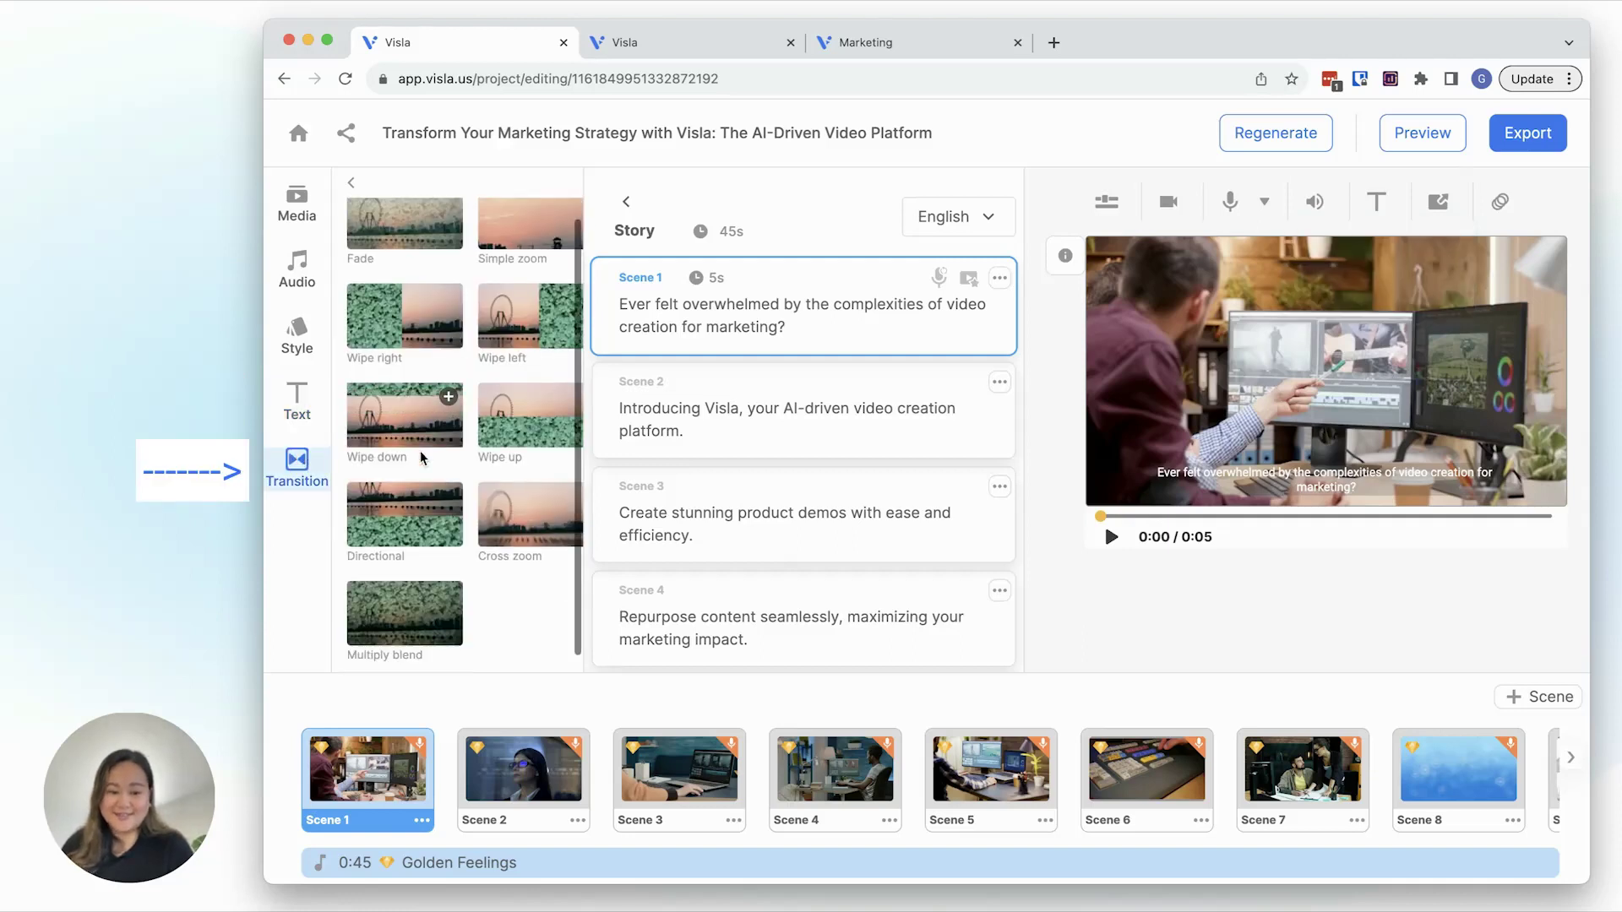